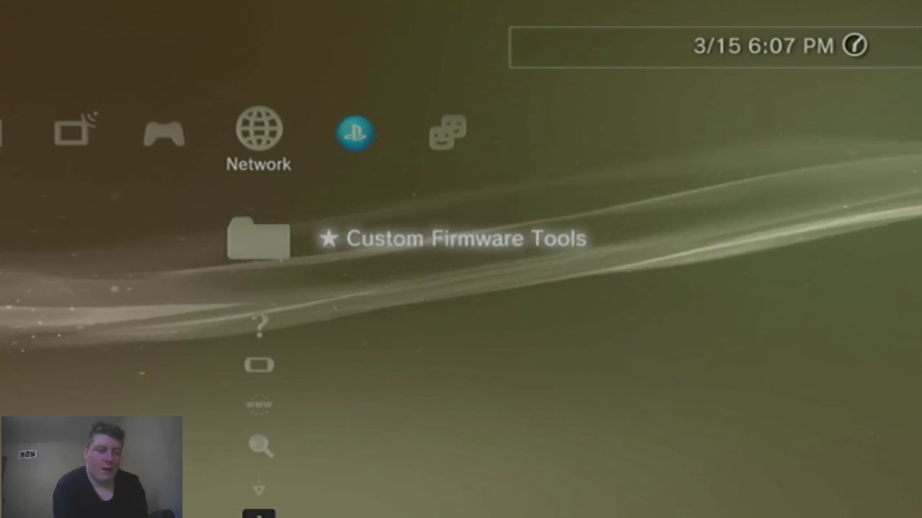
- Disable syscalls through the PSN Tools in Custom Firmware Tools under Network
key("Right")
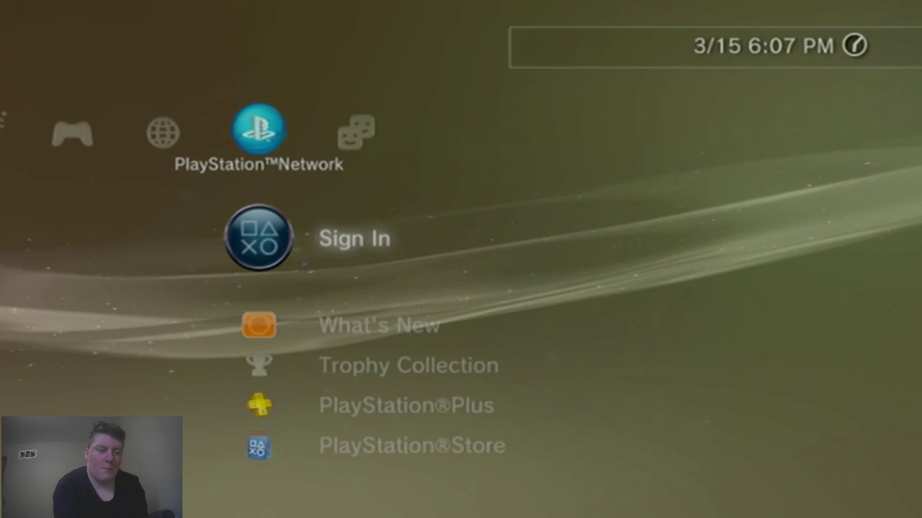
key("Left")
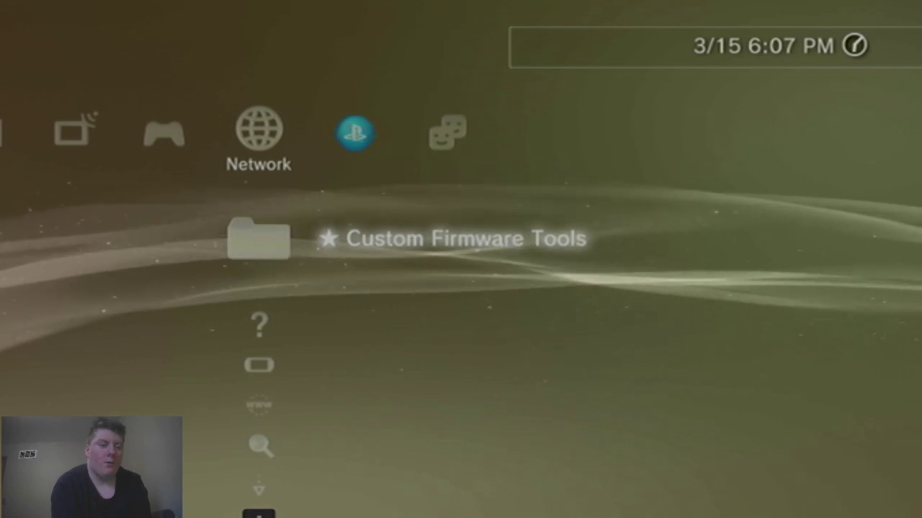
key("Return")
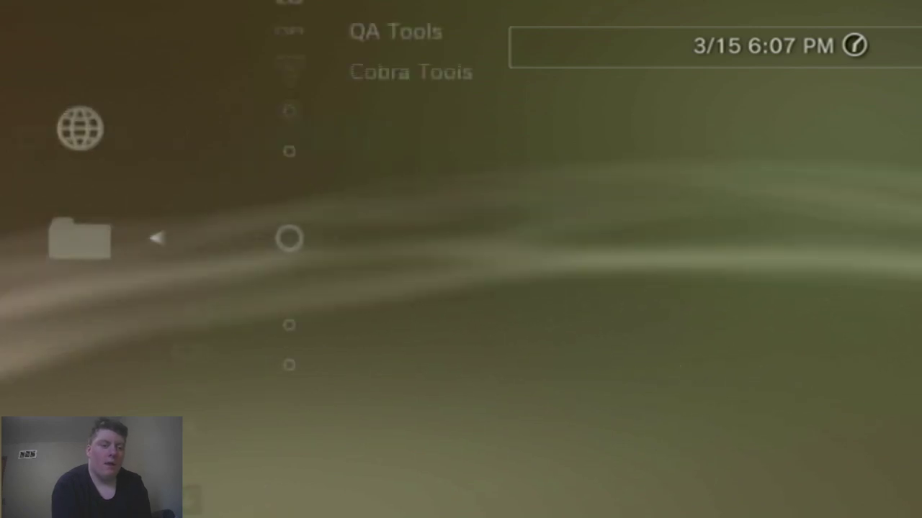
key("Up")
key("Up")
key("Return")
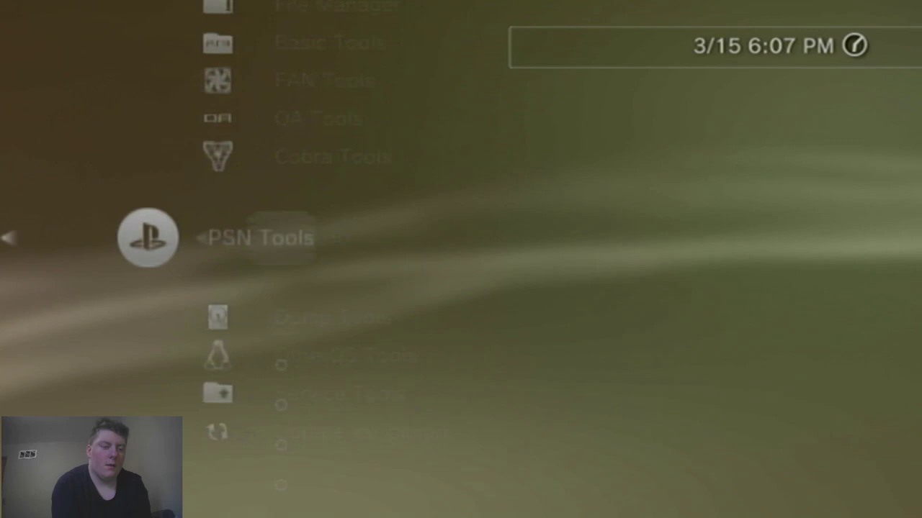
key("Return")
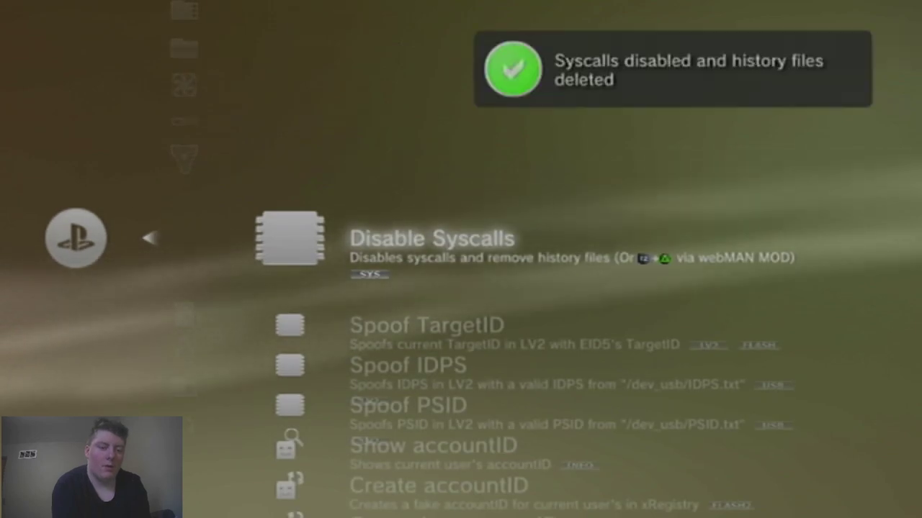
key("Escape")
key("Escape")
- Try to sign in to PlayStation Network and leave the system software update request
key("Right")
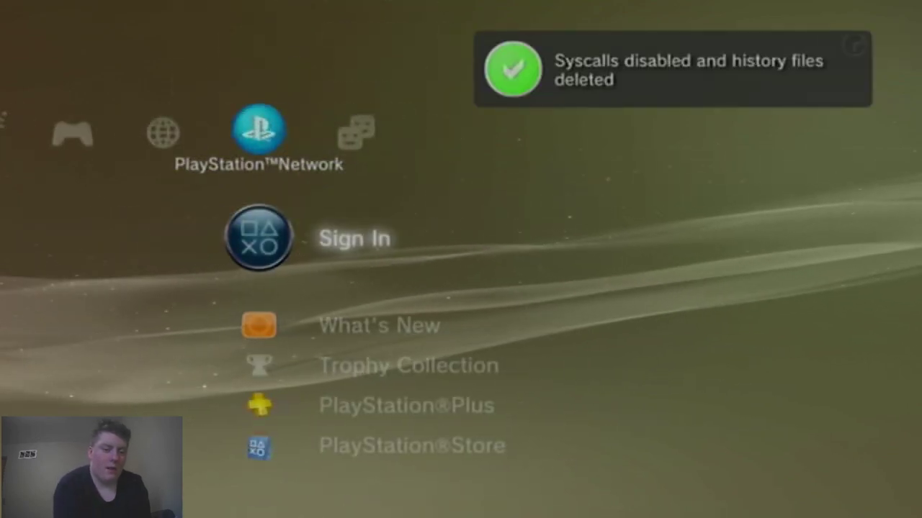
key("Return")
key("Return")
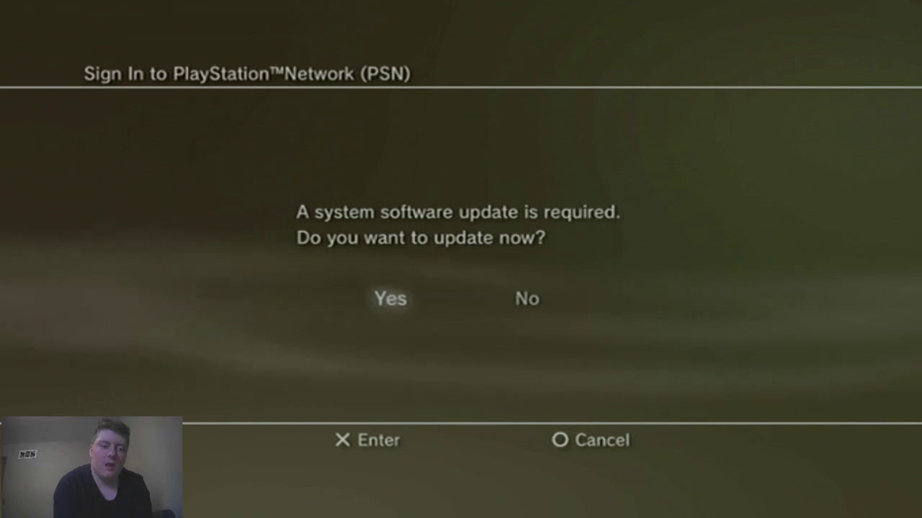
key("Return")
- Review the System Update options in Settings, including updating via storage media and via system storage, without starting an update
key("Left")
key("Left")
key("Left")
key("Left")
key("Left")
key("Left")
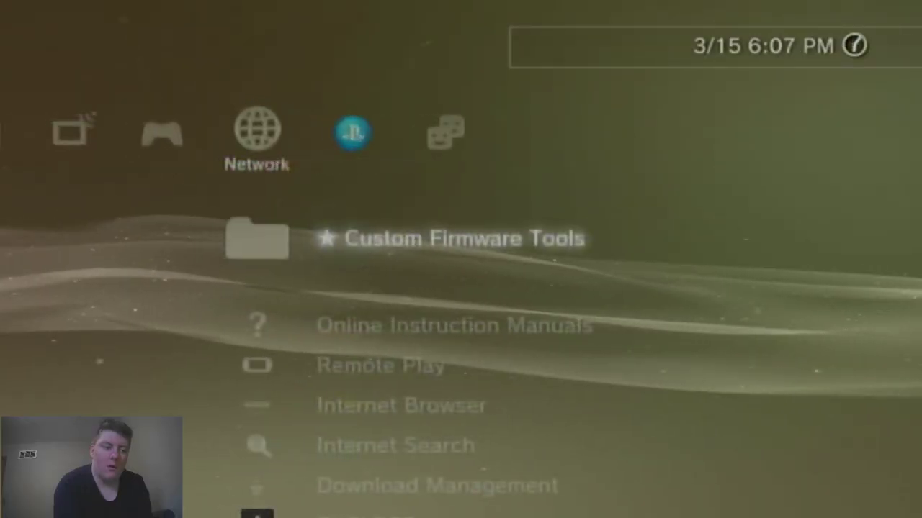
key("Left")
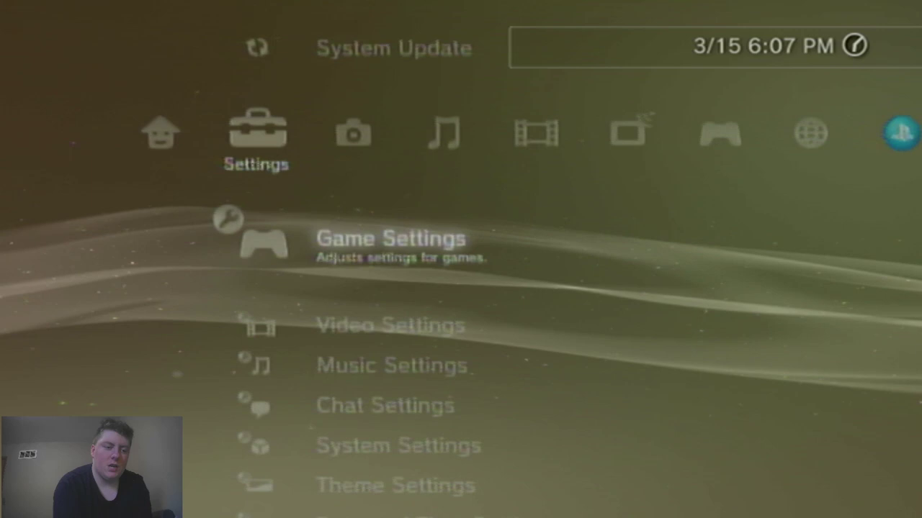
key("Right")
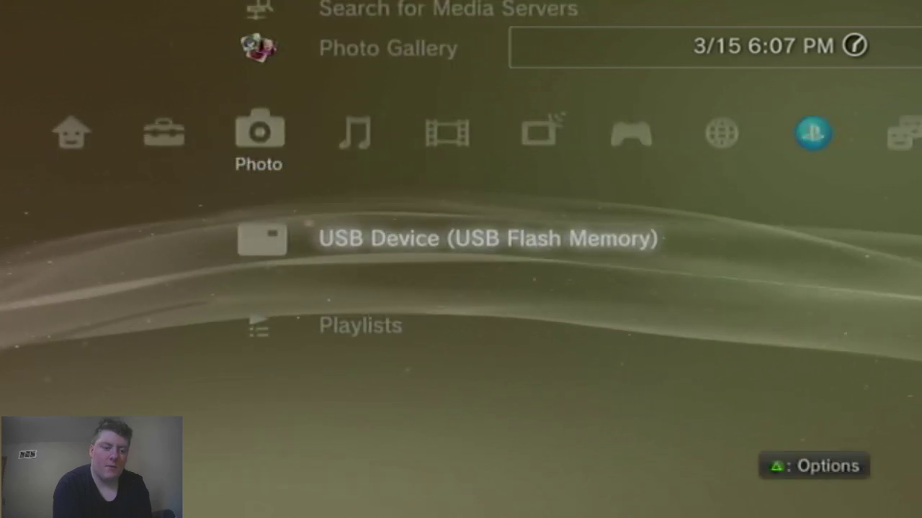
key("Left")
key("Up")
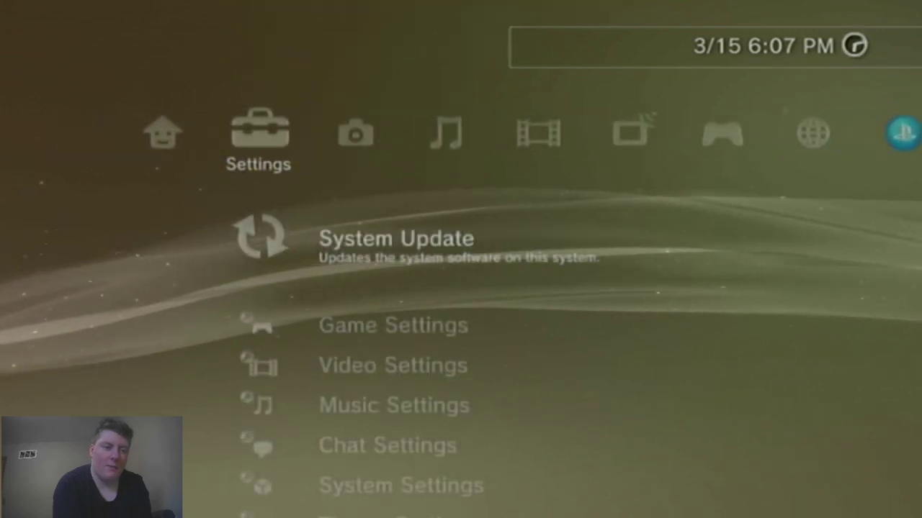
key("Return")
key("Down")
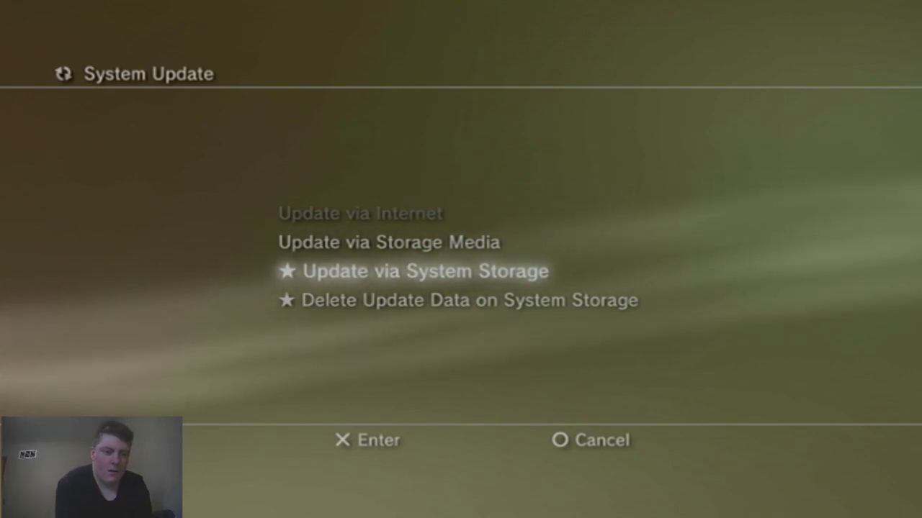
key("Up")
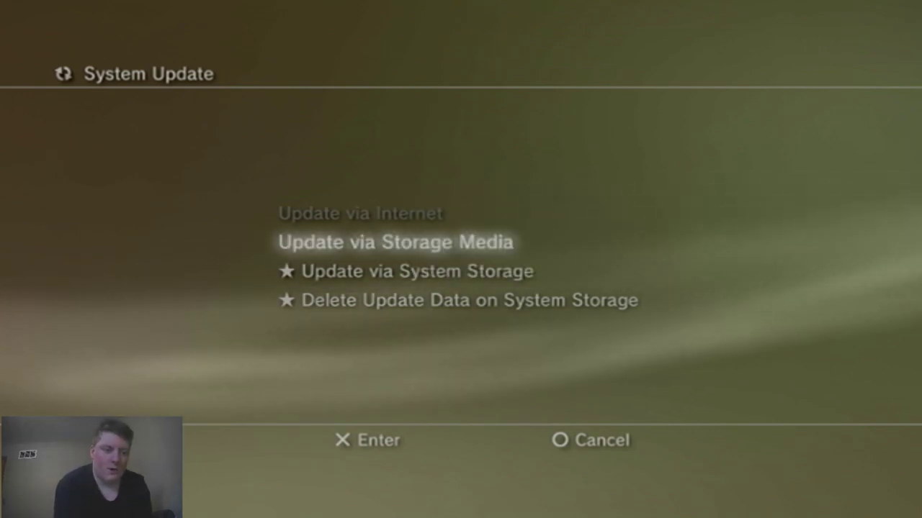
key("Escape")
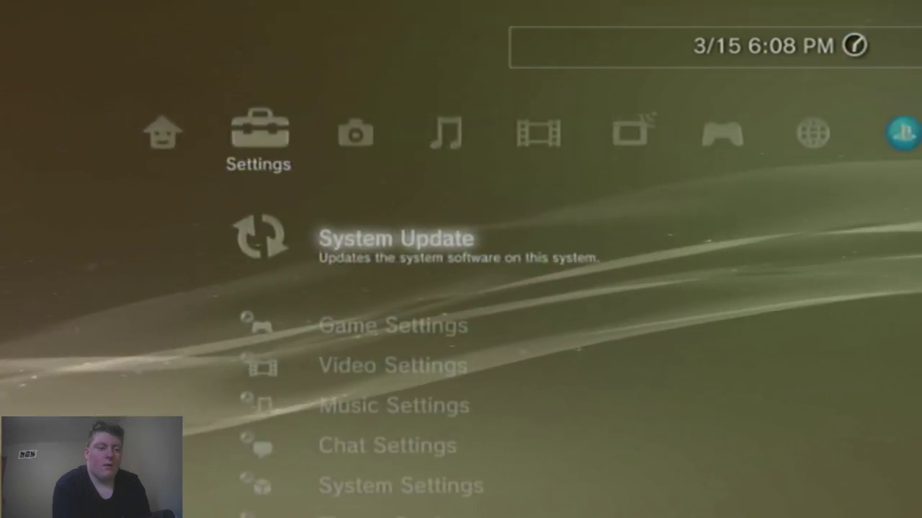
key("Return")
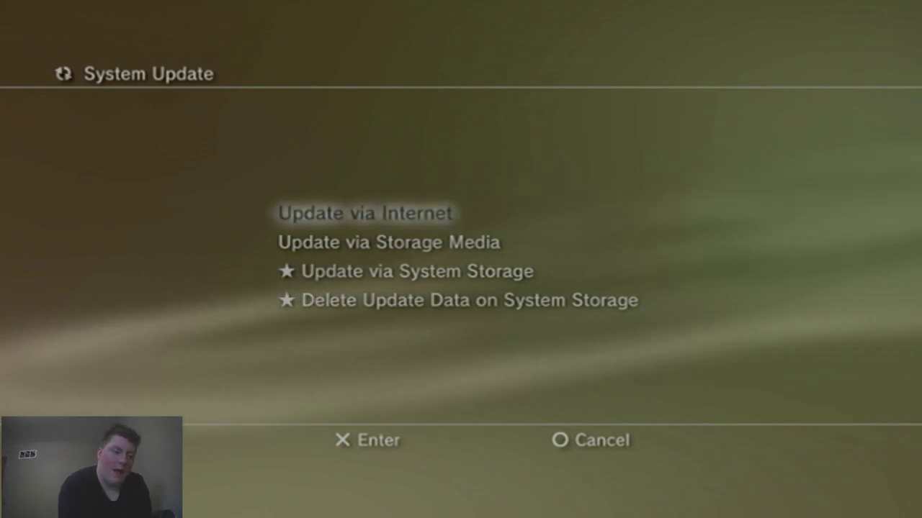
key("Down")
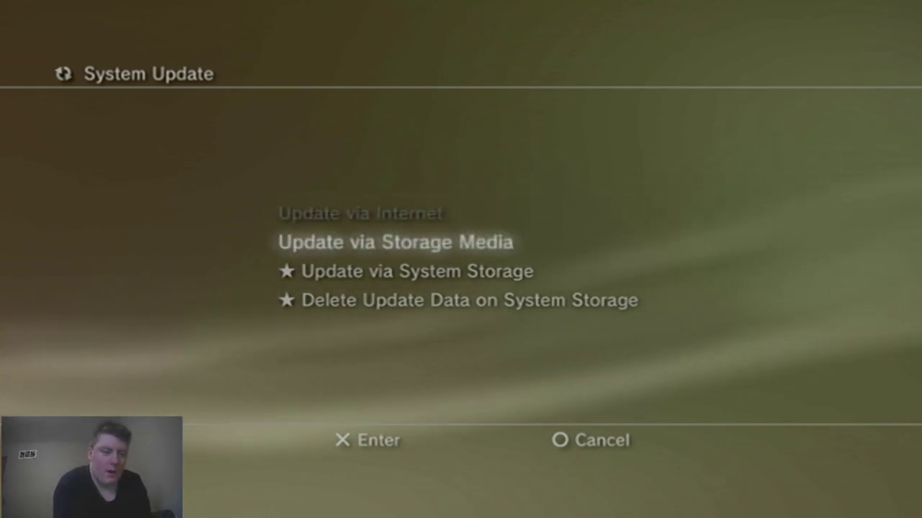
key("Escape")
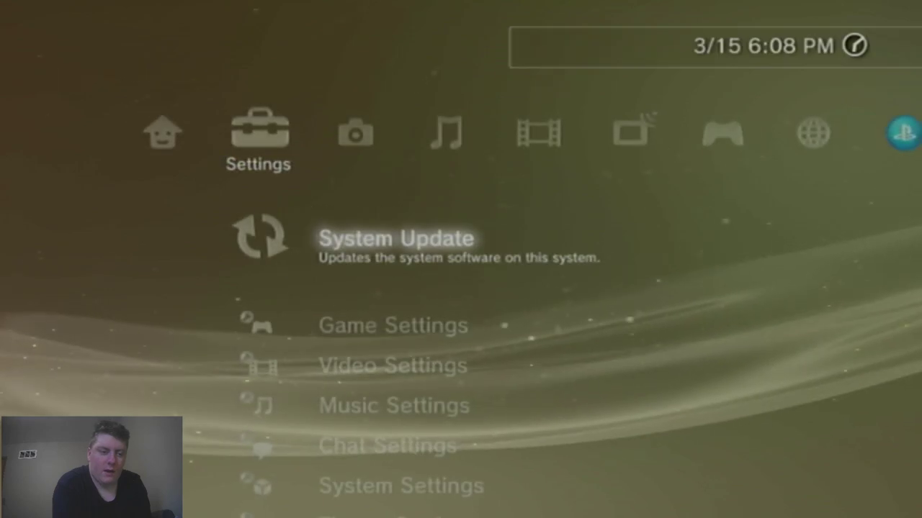
- Set Automatic Update to Off in System Settings
key("Down")
key("Down")
key("Down")
key("Down")
key("Down")
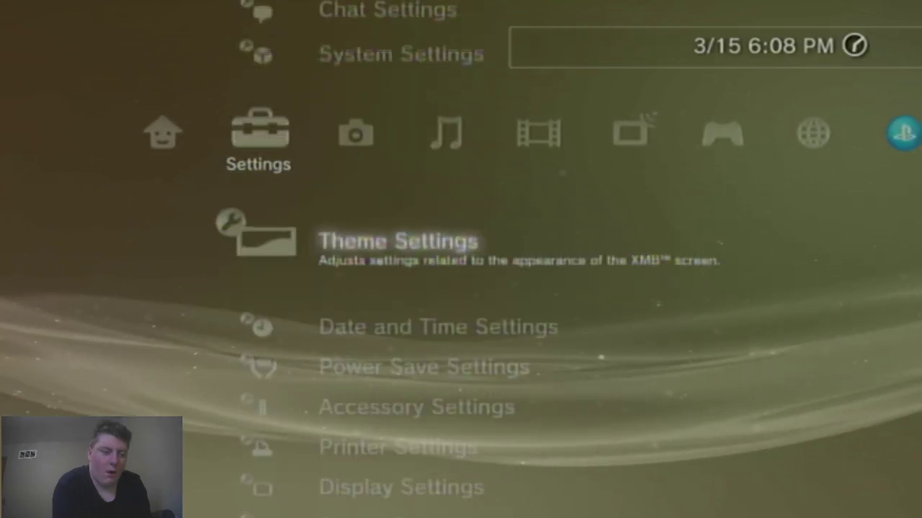
key("Up")
key("Return")
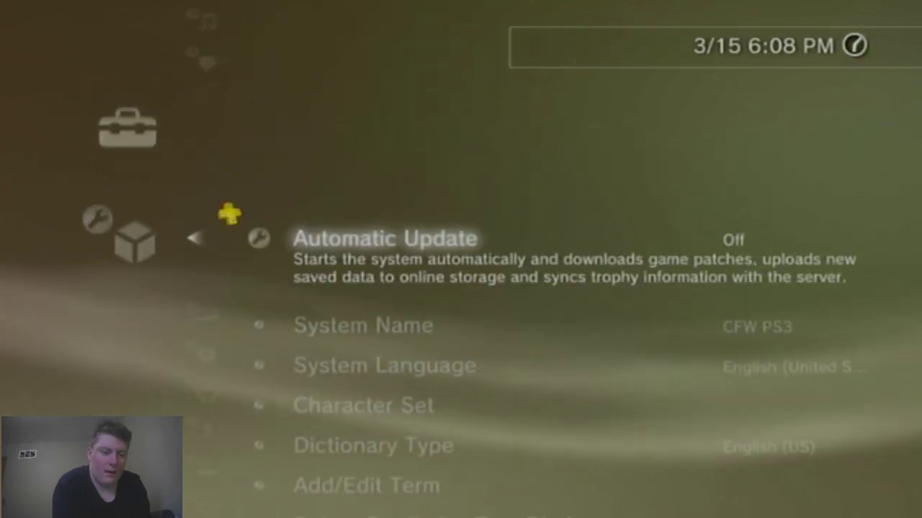
key("Return")
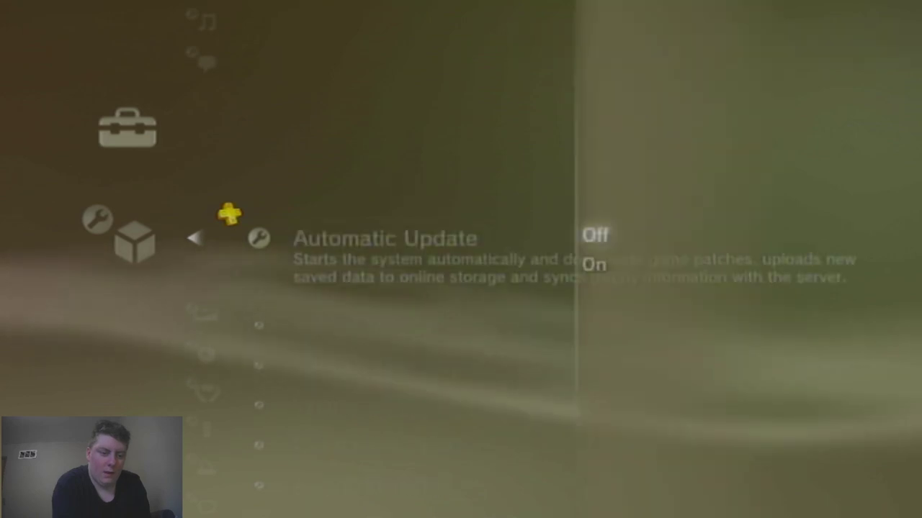
key("Return")
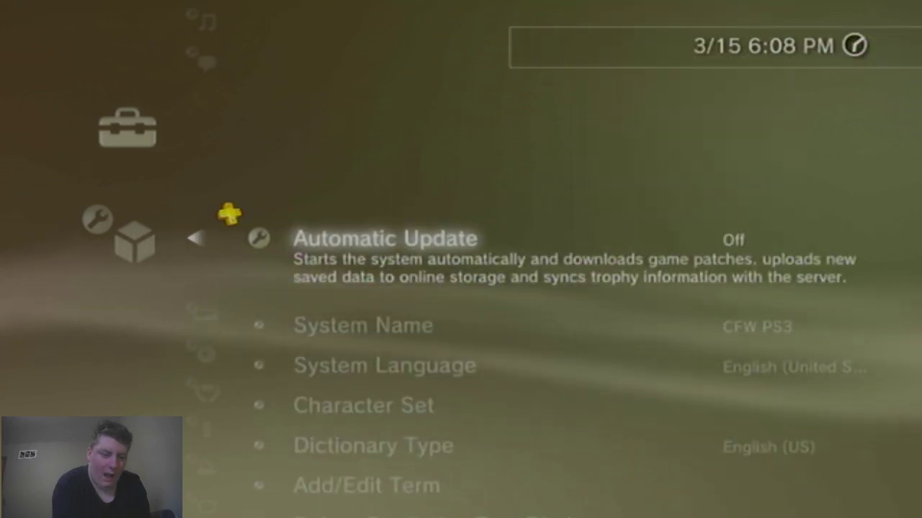
key("Return")
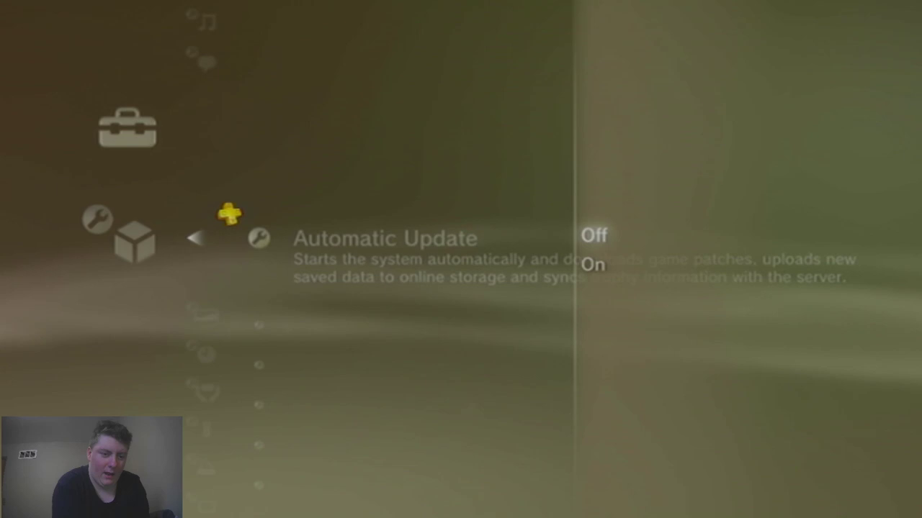
key("Return")
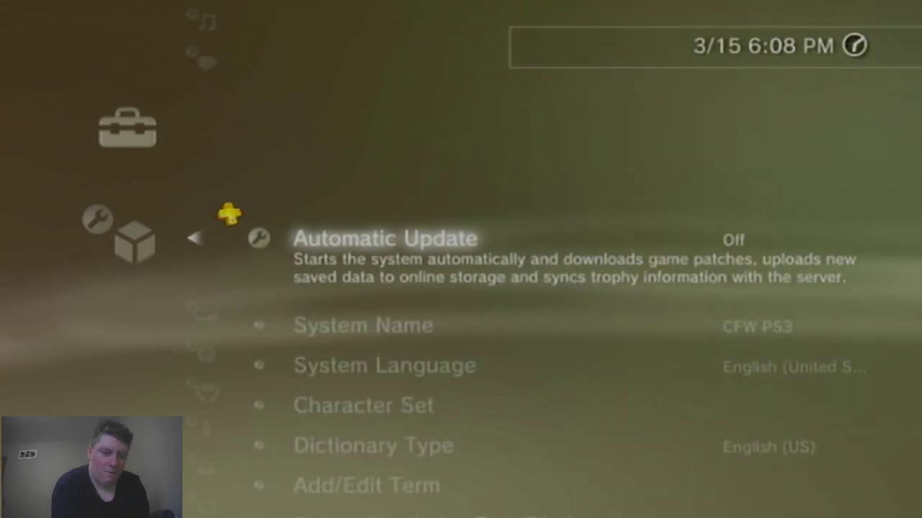
key("Escape")
- Check which update data System Update offers from storage media, and leave without installing it
key("Up")
key("Up")
key("Up")
key("Up")
key("Up")
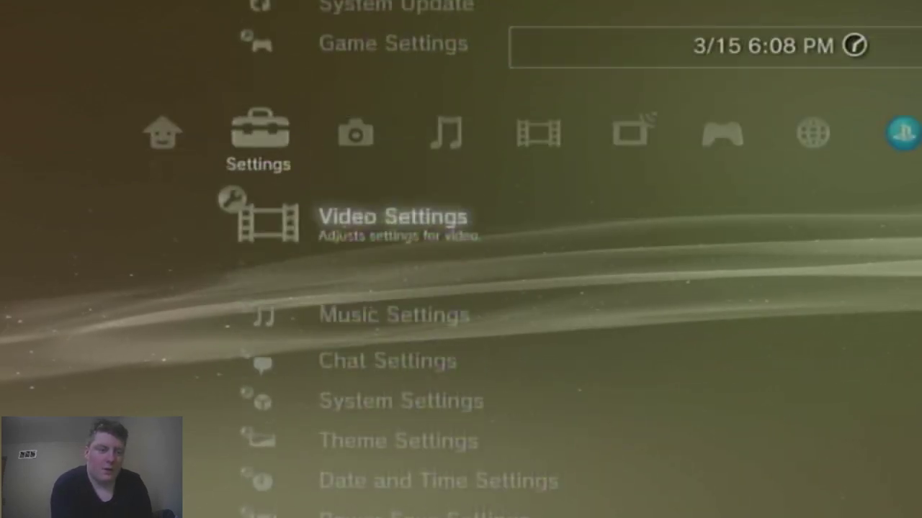
key("Return")
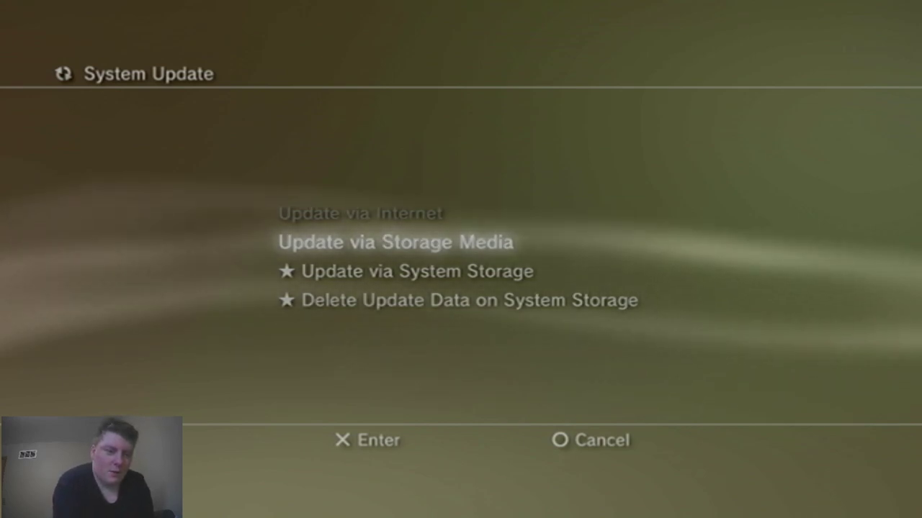
key("Return")
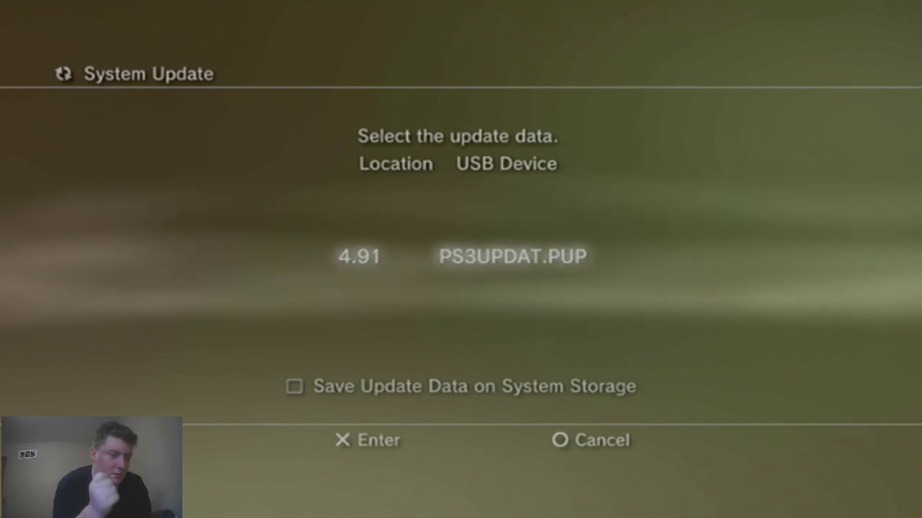
key("Escape")
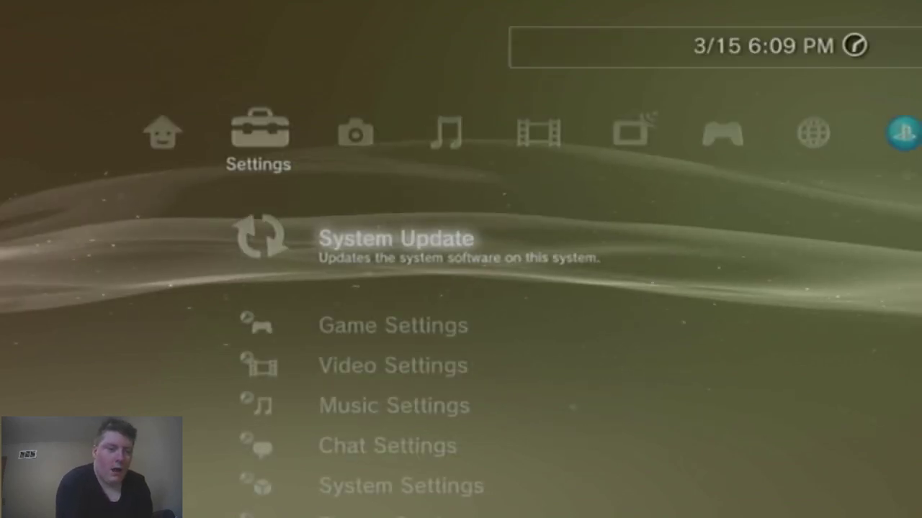
- Check which update data is saved on system storage, going through to version 4.91, and back out
key("Return")
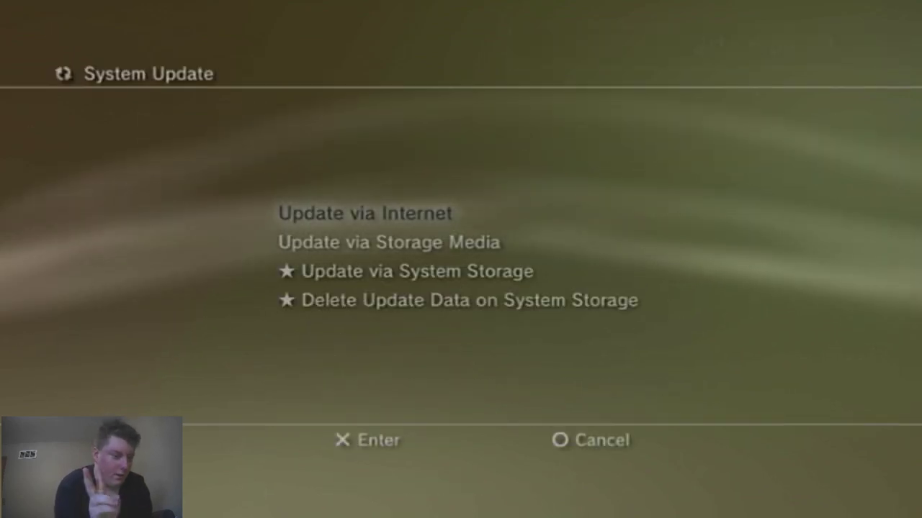
key("Down")
key("Down")
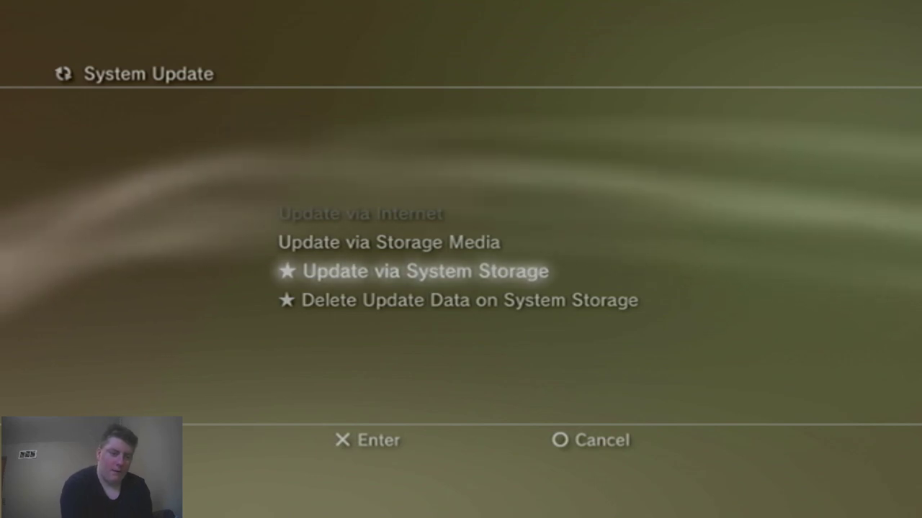
key("Return")
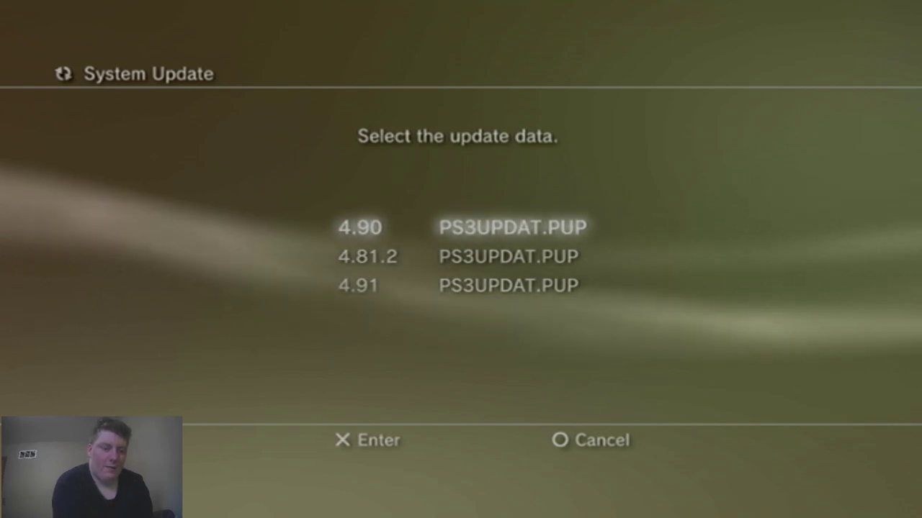
key("Down")
key("Down")
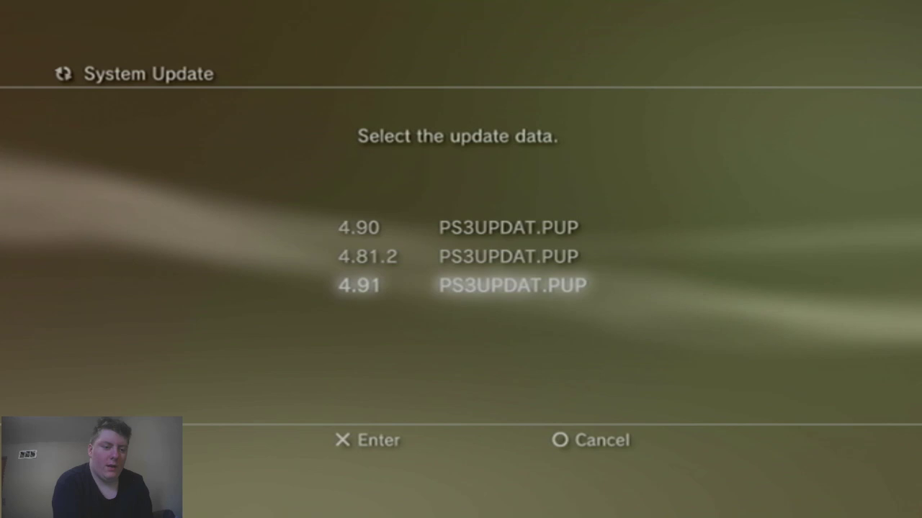
key("Escape")
- Start the system update via system storage with the 4.91 PS3UPDAT.PUP update data
key("Return")
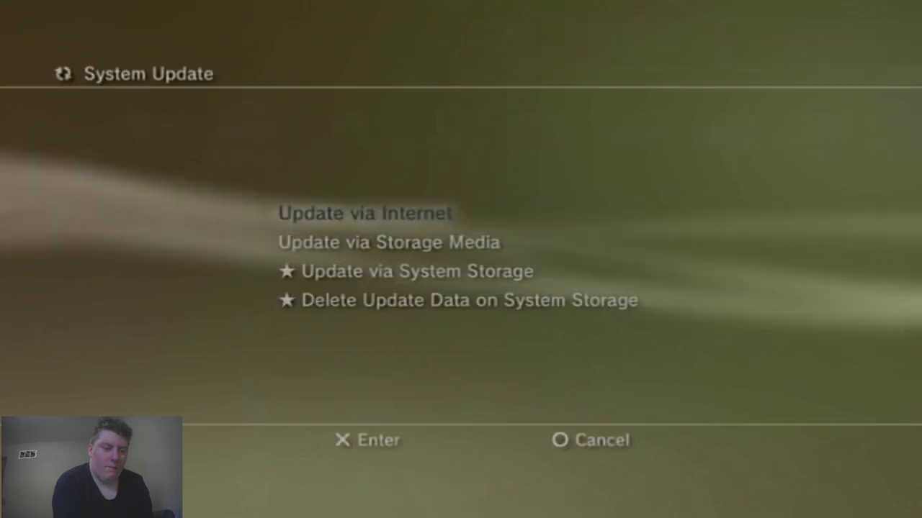
key("Down")
key("Down")
key("Return")
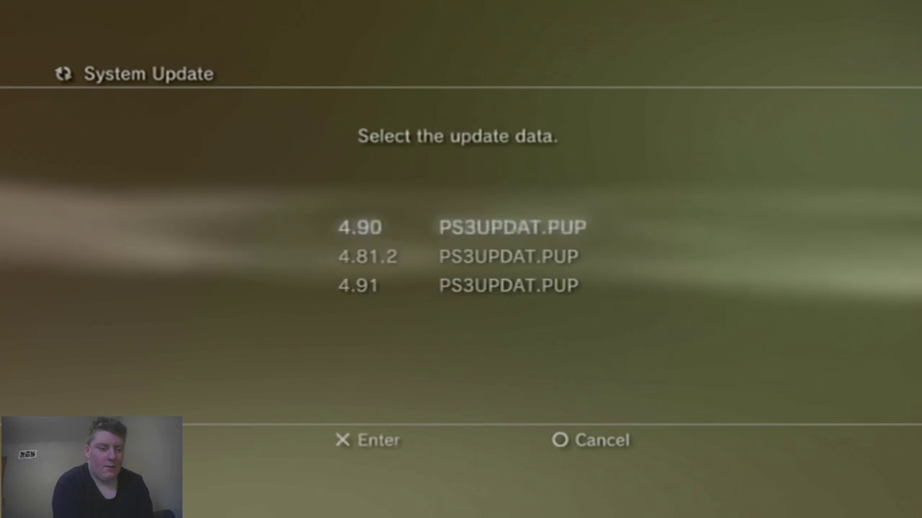
key("Down")
key("Down")
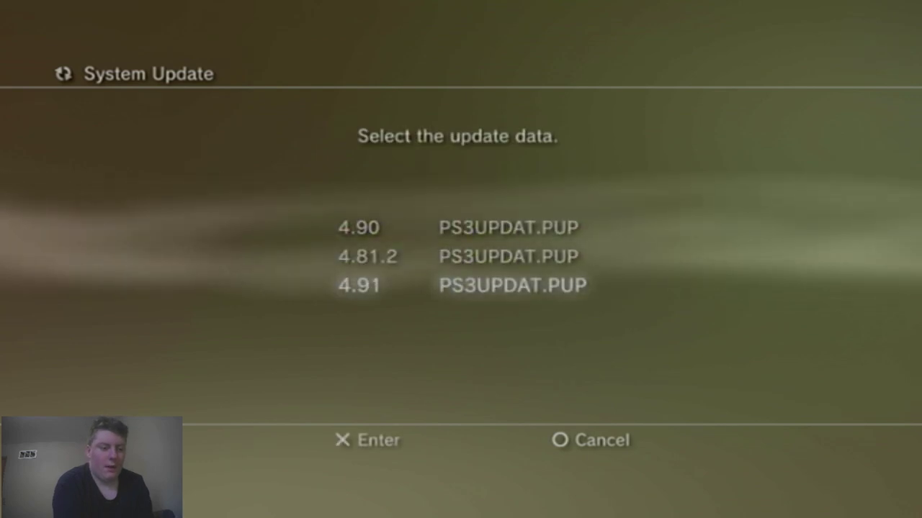
key("Return")
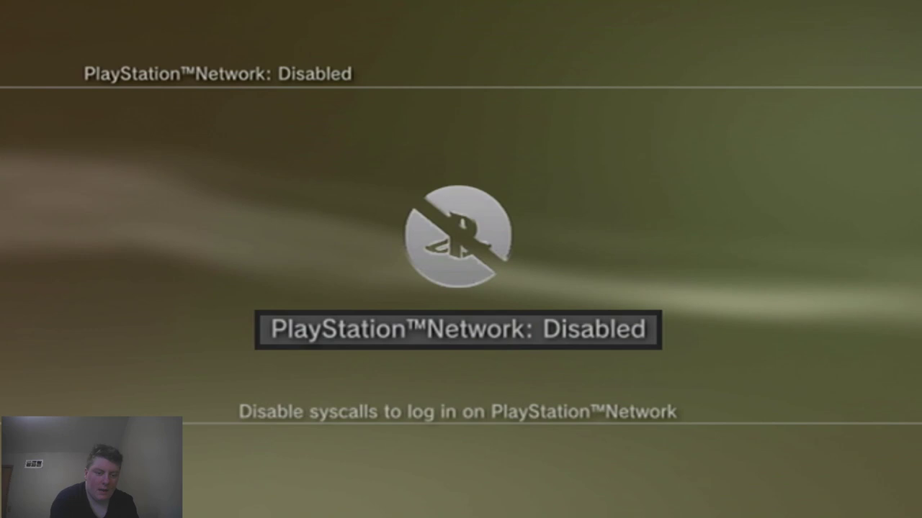
- Check the options offered under PSN Tools in Custom Firmware Tools, and back out
key("Left")
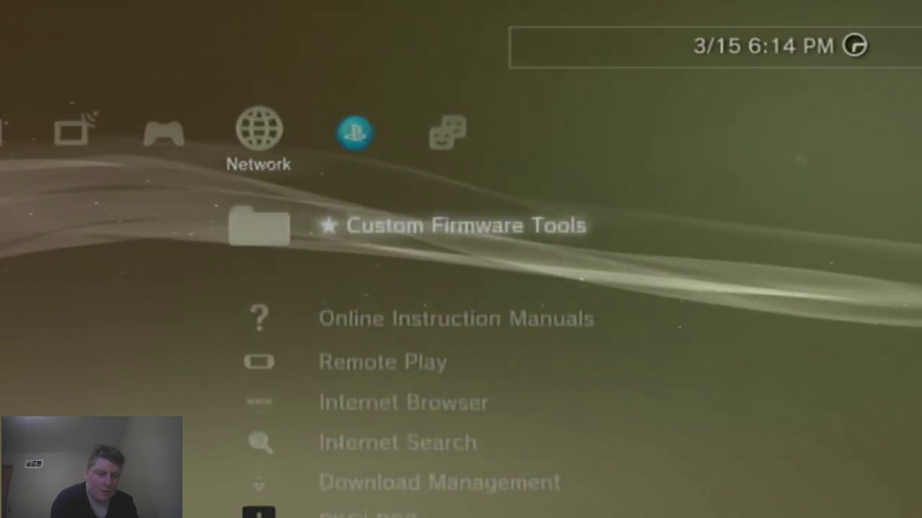
key("Return")
key("Down")
key("Down")
key("Down")
key("Down")
key("Down")
key("Down")
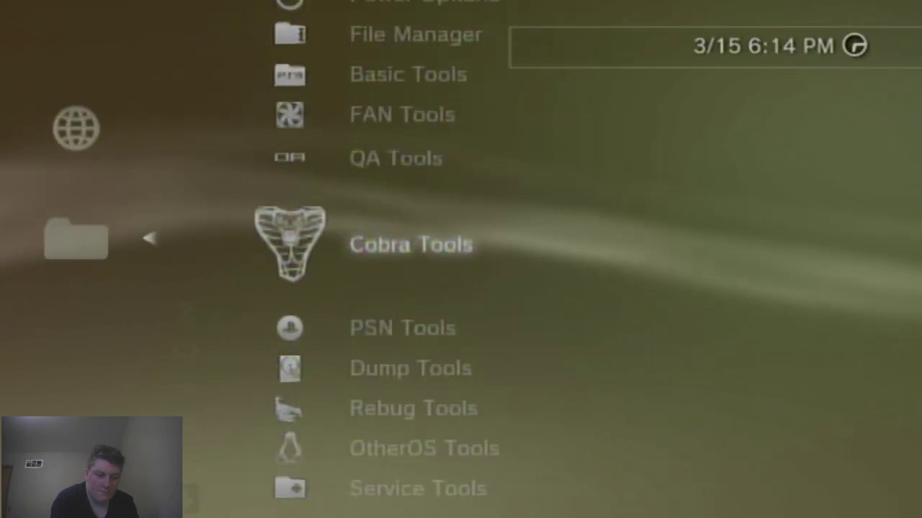
key("Return")
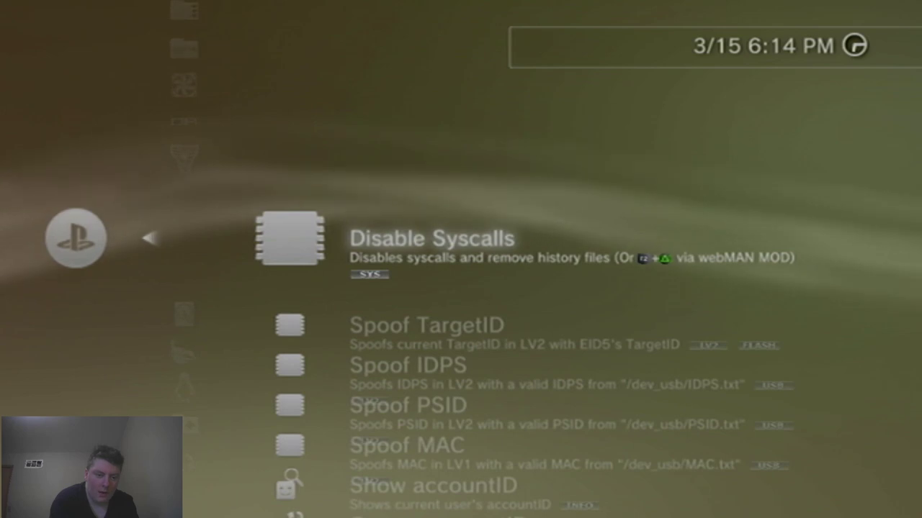
key("Escape")
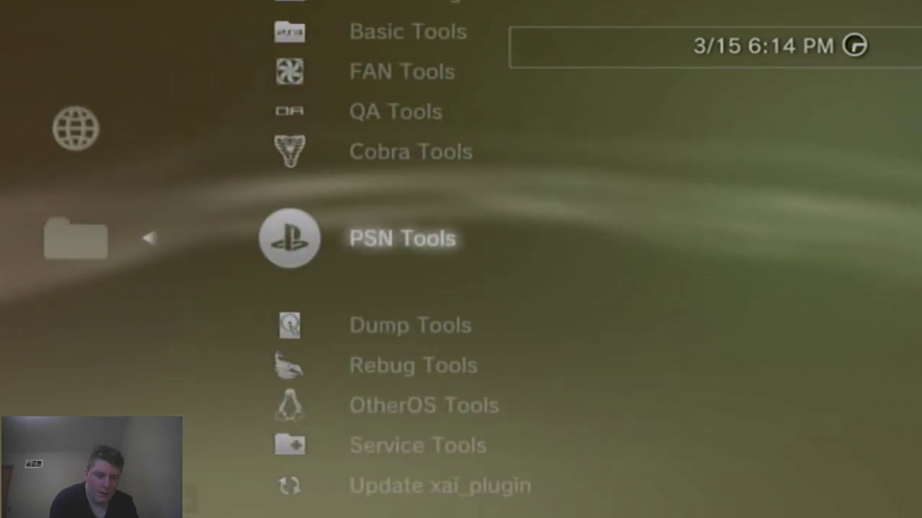
- Toggle LV1 Peek/Poke Support and LV2 Memory Protection in Rebug Tools
key("Down")
key("Down")
key("Return")
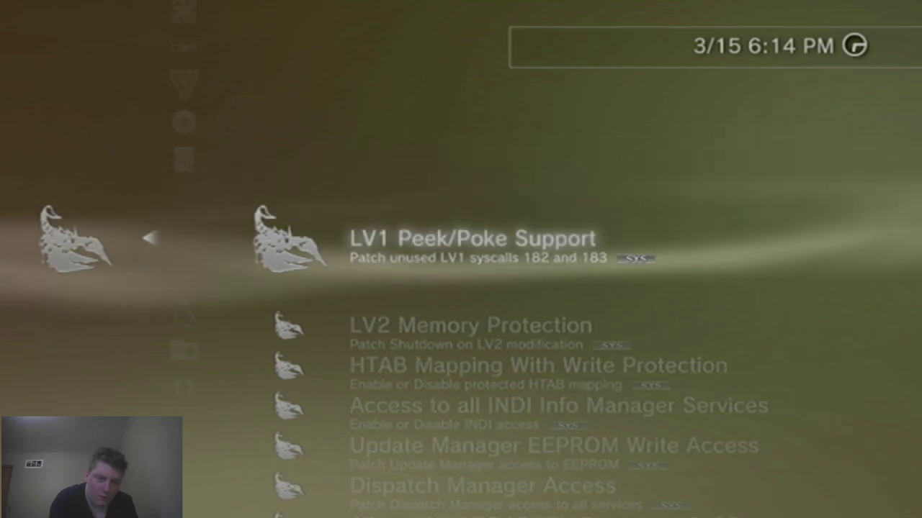
key("Return")
key("Down")
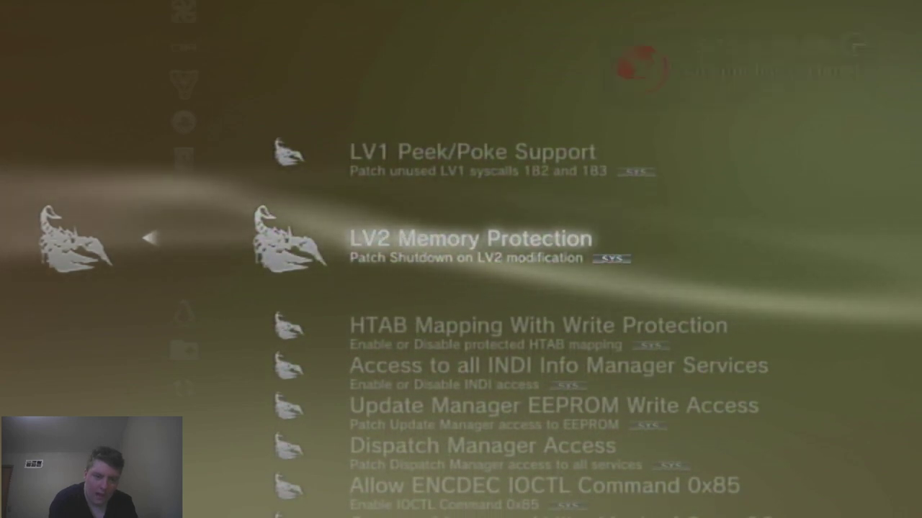
key("Return")
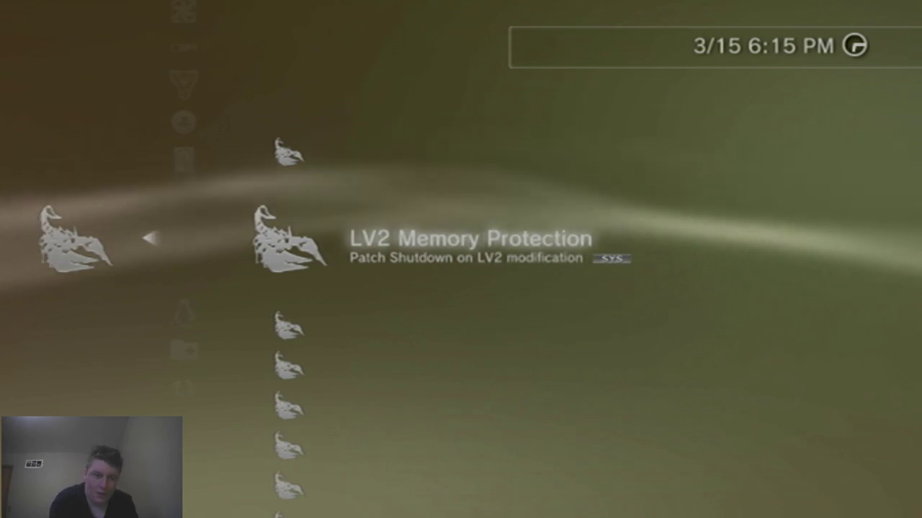
- Enable HTAB Mapping With Write Protection and disable it again
key("Down")
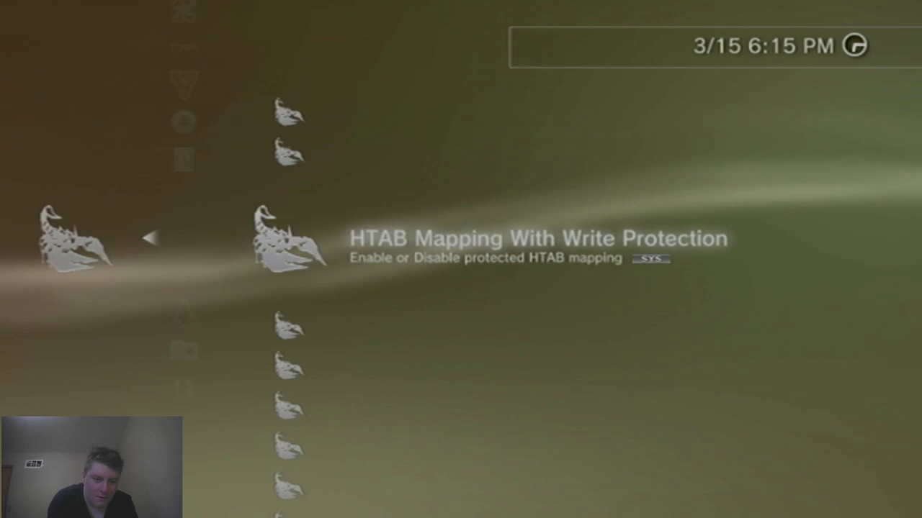
key("Return")
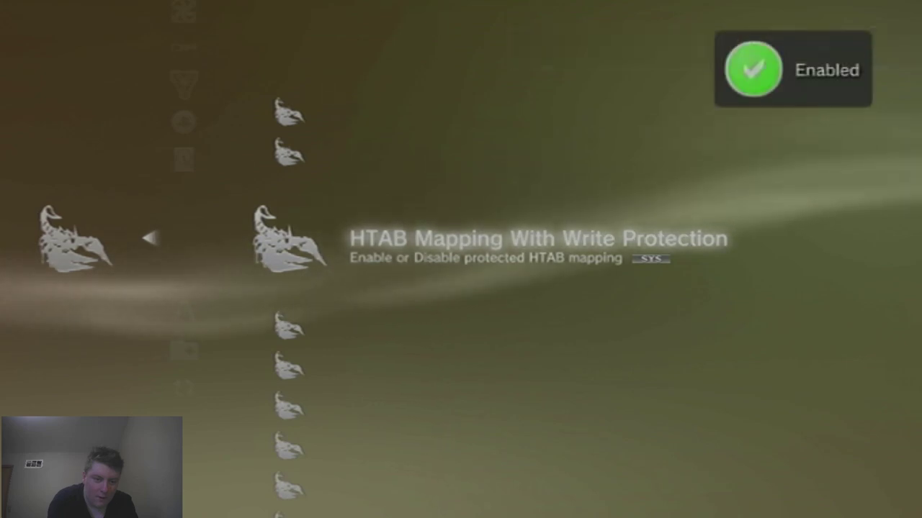
key("Return")
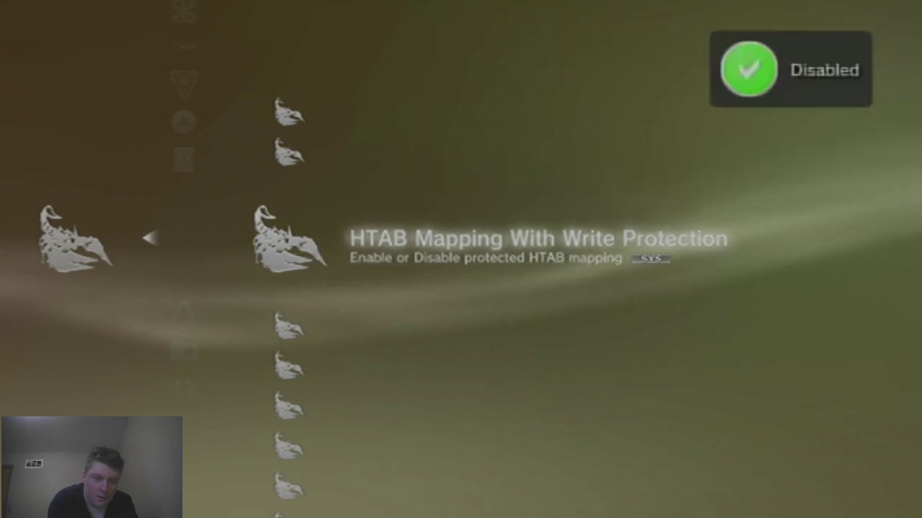
- Go through the remaining Rebug Tools options, from Access to all INDI Info Manager Services to Initial GuestOS Loader
key("Down")
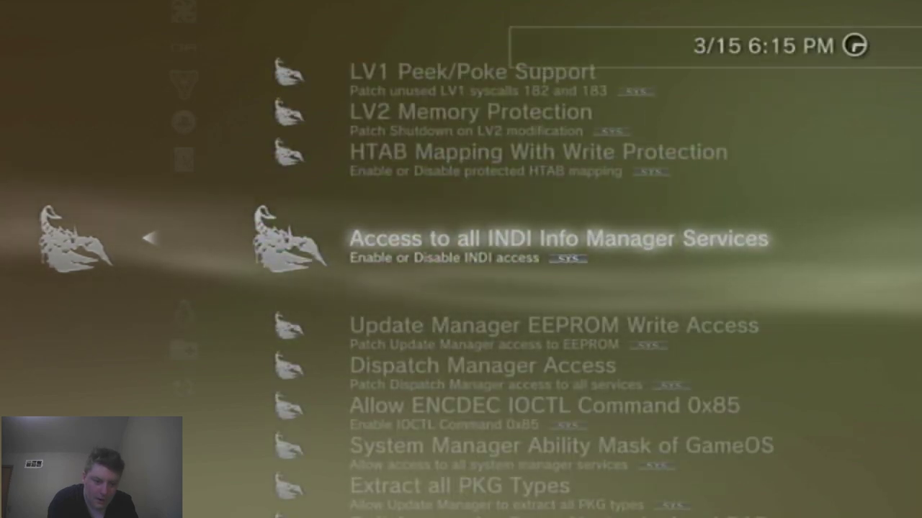
key("Down")
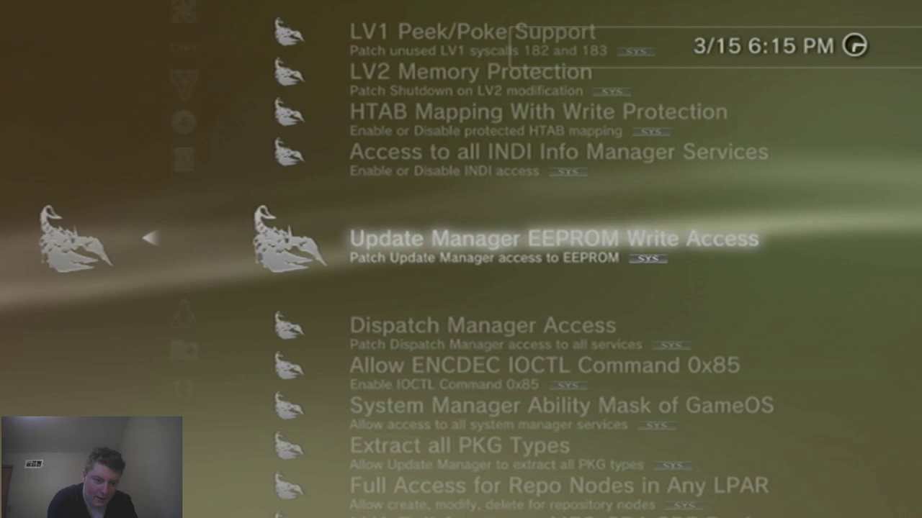
key("Down")
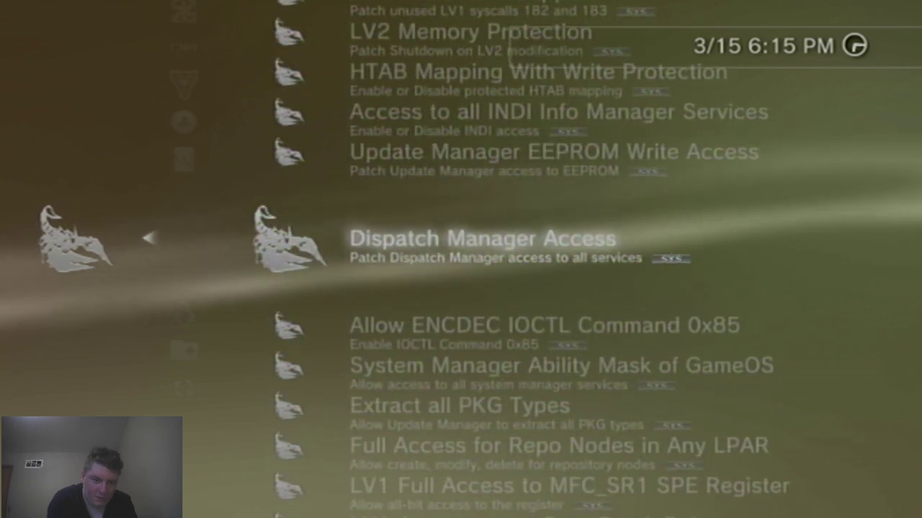
key("Down")
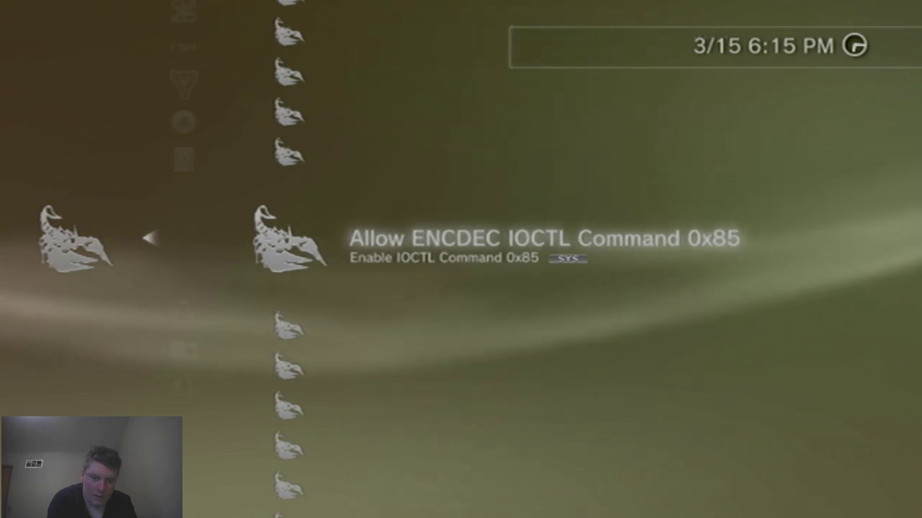
key("Down")
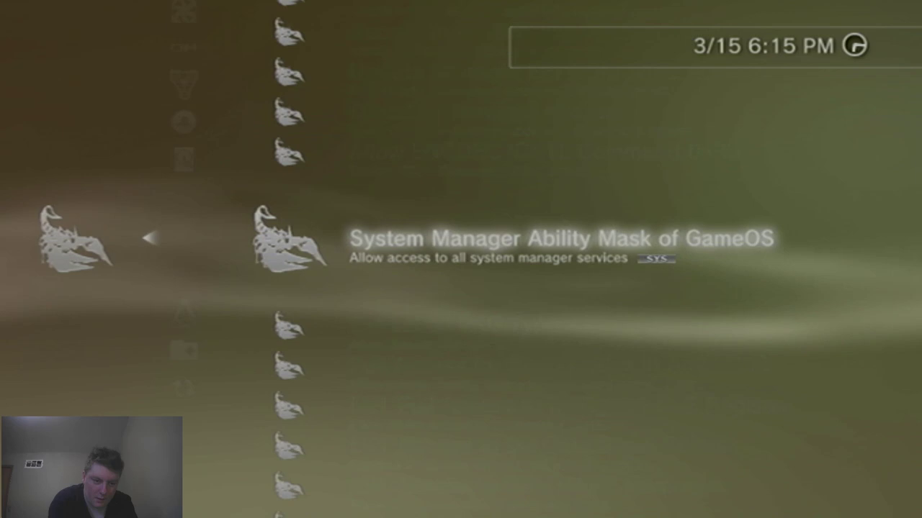
key("Down")
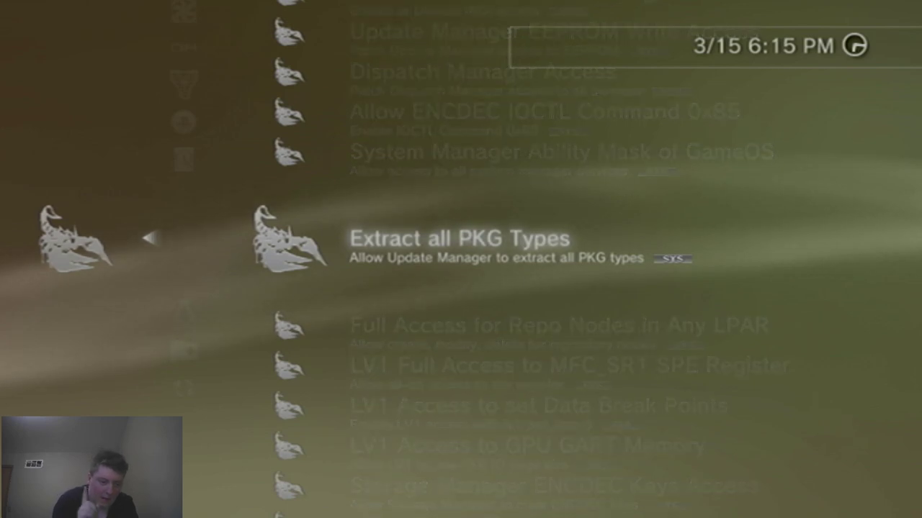
key("Down")
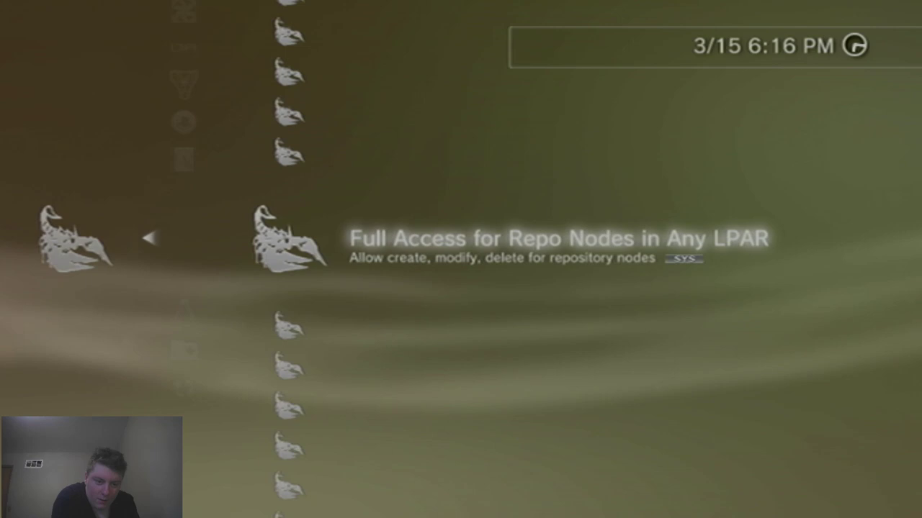
key("Down")
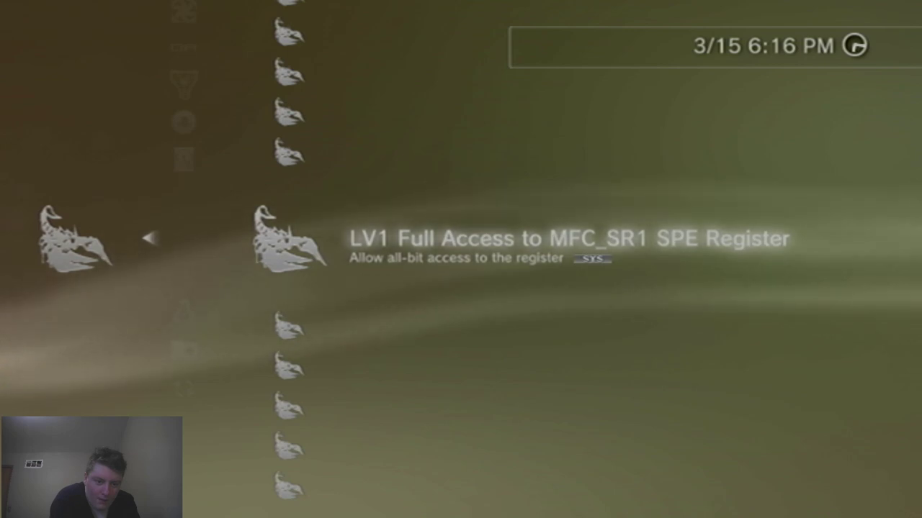
key("Down")
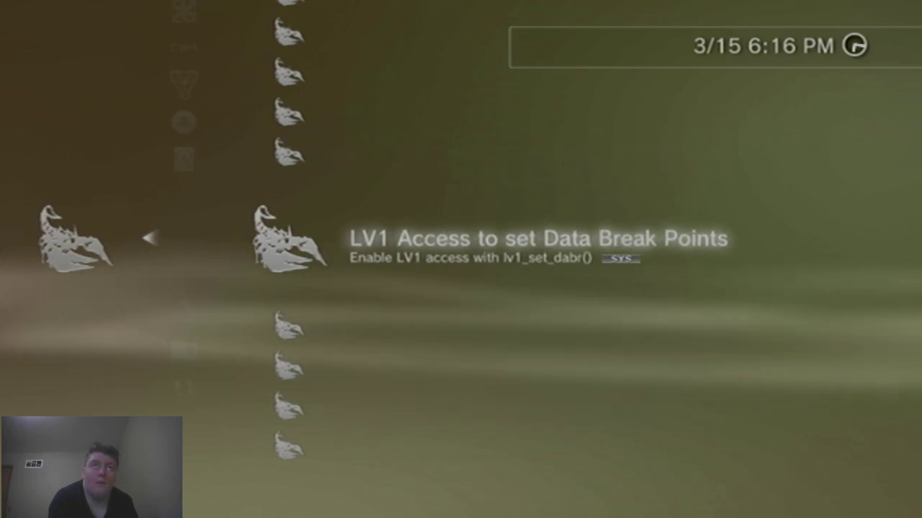
key("Down")
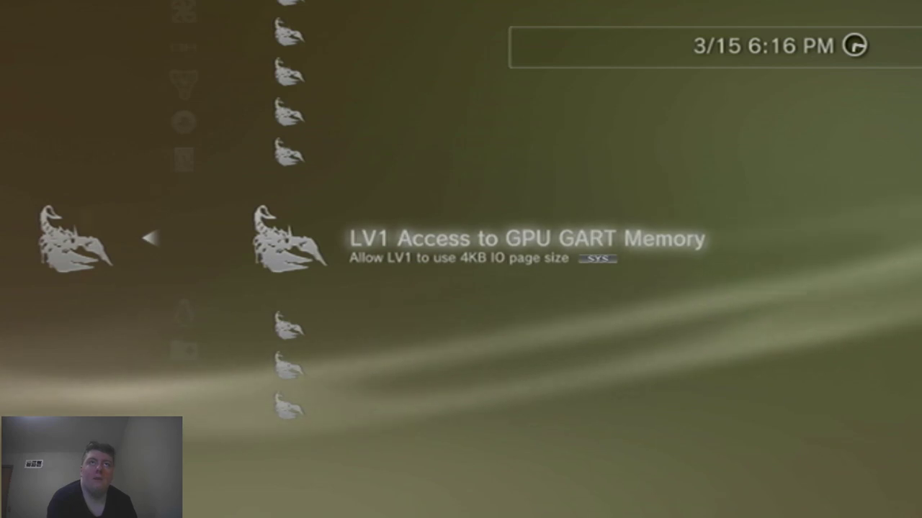
key("Down")
key("Up")
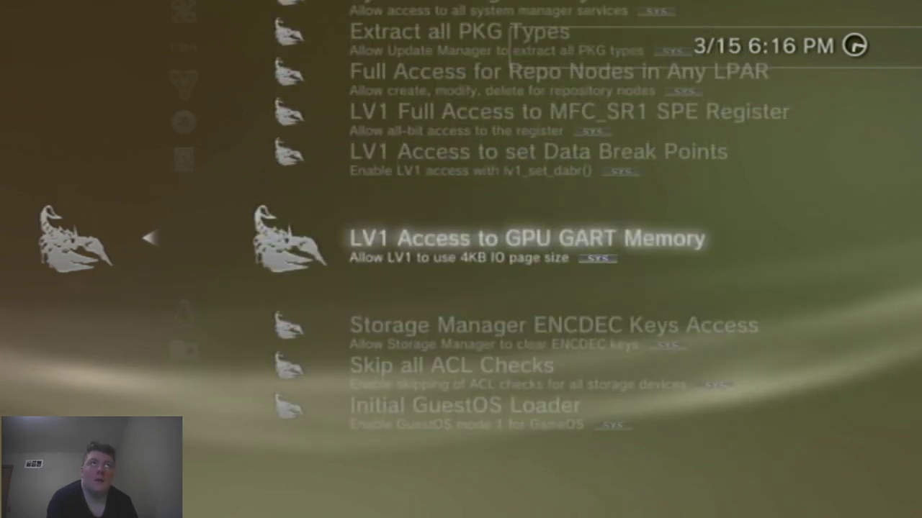
key("Down")
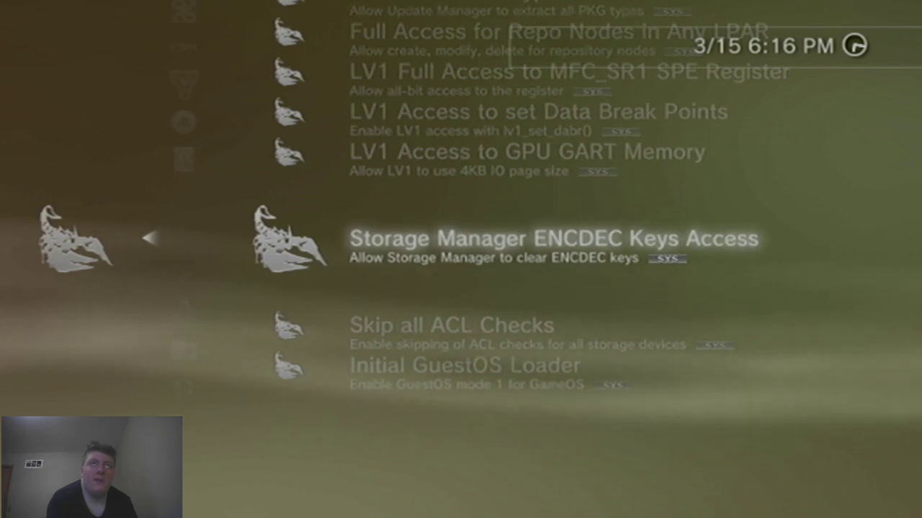
key("Return")
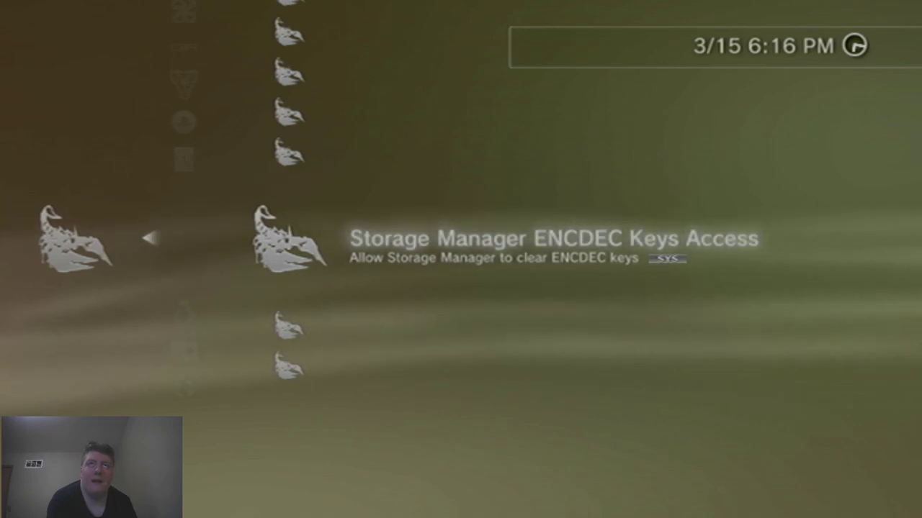
key("Down")
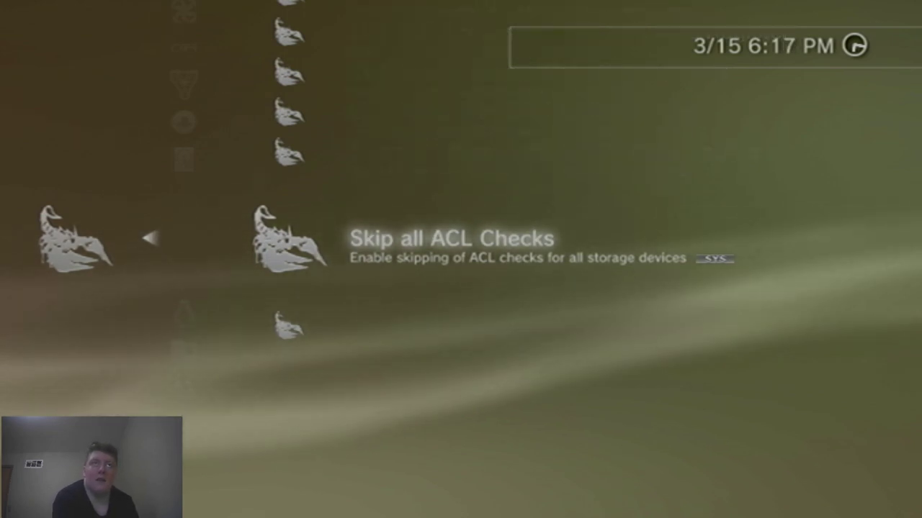
key("Down")
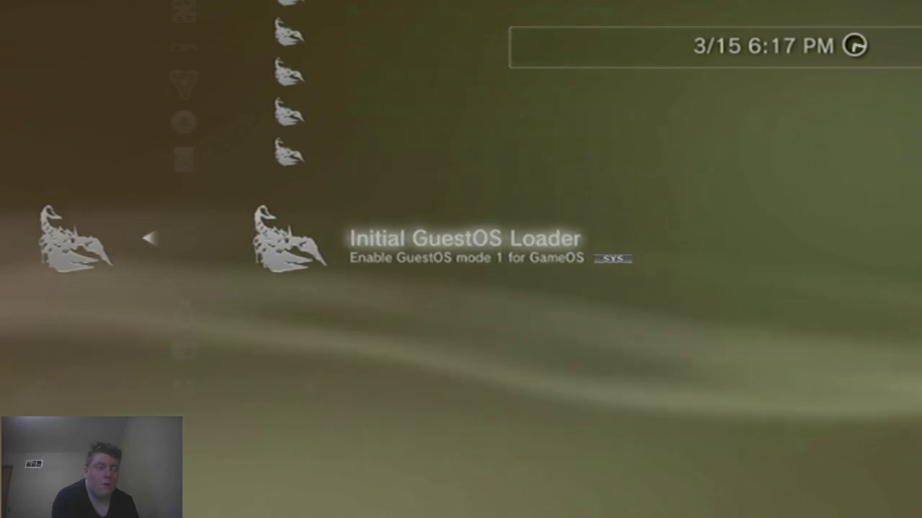
- Enable Extract all PKG Types for Update Manager, disable it again, and leave Rebug Tools
key("Up")
key("Up")
key("Up")
key("Up")
key("Up")
key("Up")
key("Up")
key("Up")
key("Up")
key("Up")
key("Up")
key("Up")
key("Up")
key("Up")
key("Up")
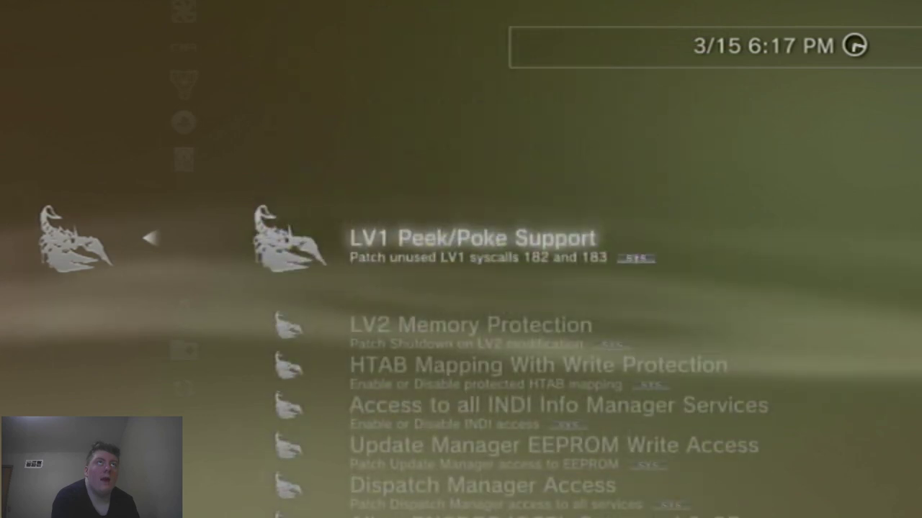
key("Down")
key("Down")
key("Down")
key("Down")
key("Down")
key("Down")
key("Down")
key("Down")
key("Return")
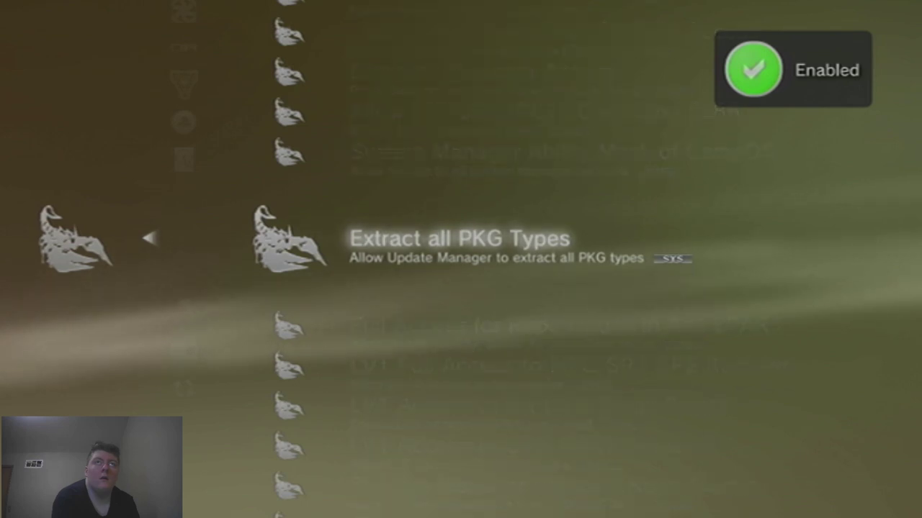
key("Return")
key("Left")
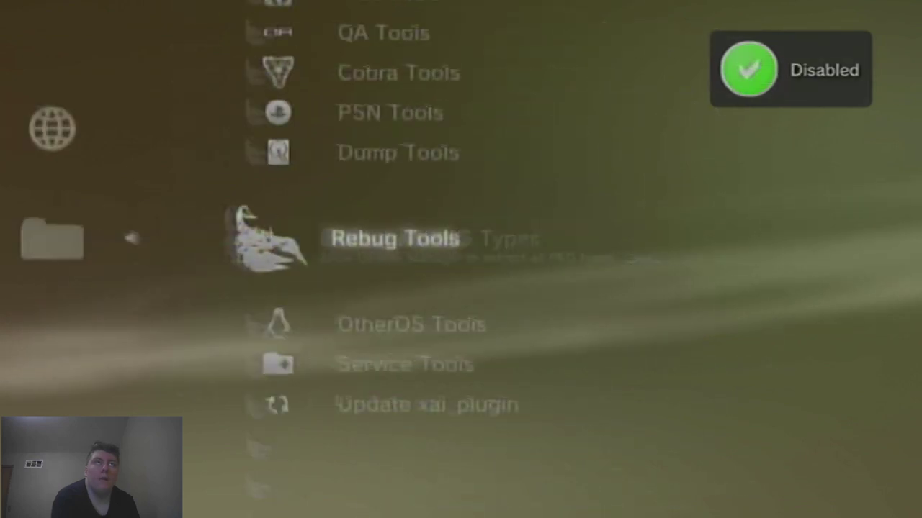
- Try to open the PlayStation®3 entry in the Game category, and back out
key("Left")
key("Left")
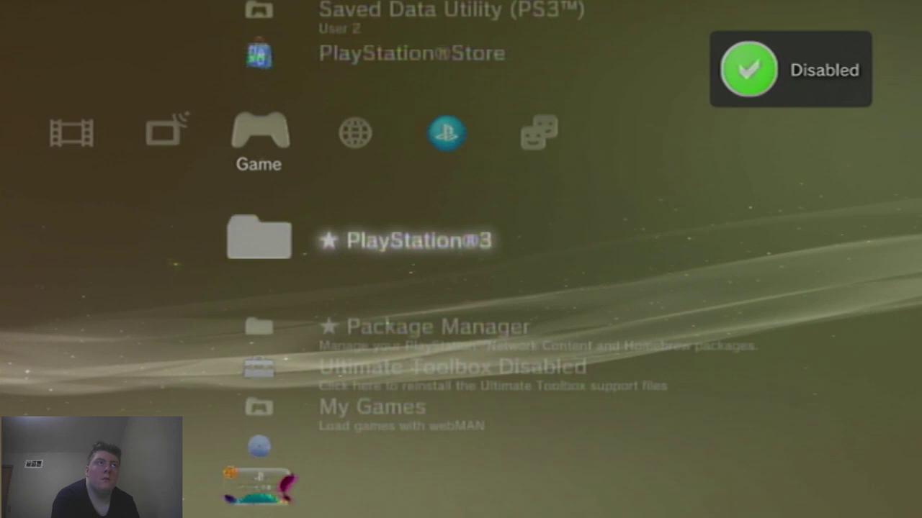
key("Down")
key("Down")
key("Up")
key("Up")
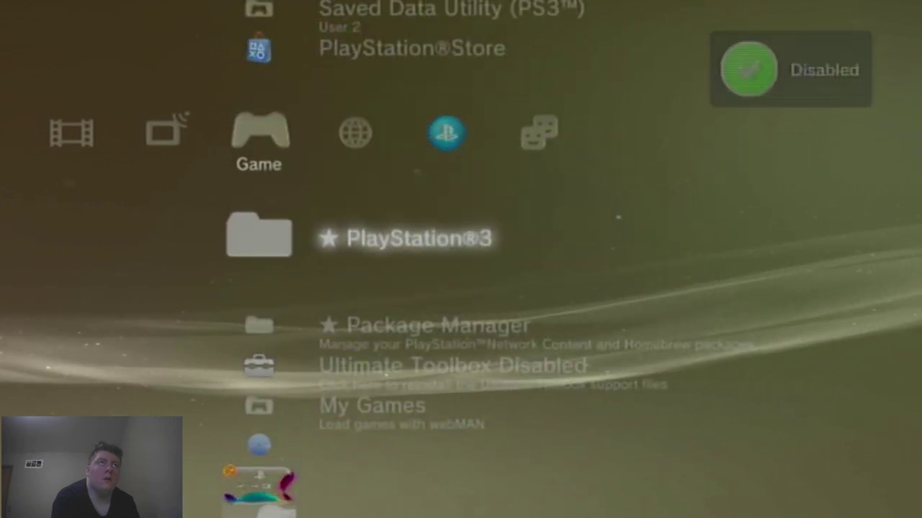
key("Down")
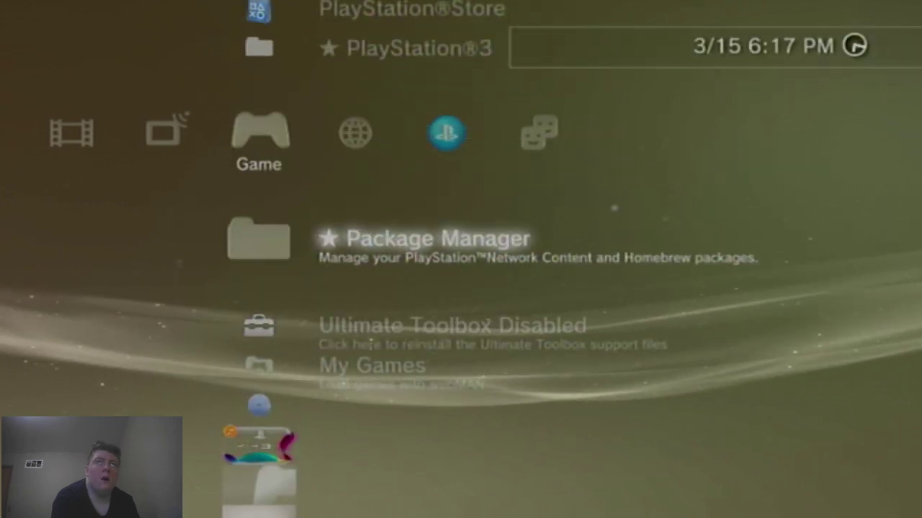
key("Up")
key("Return")
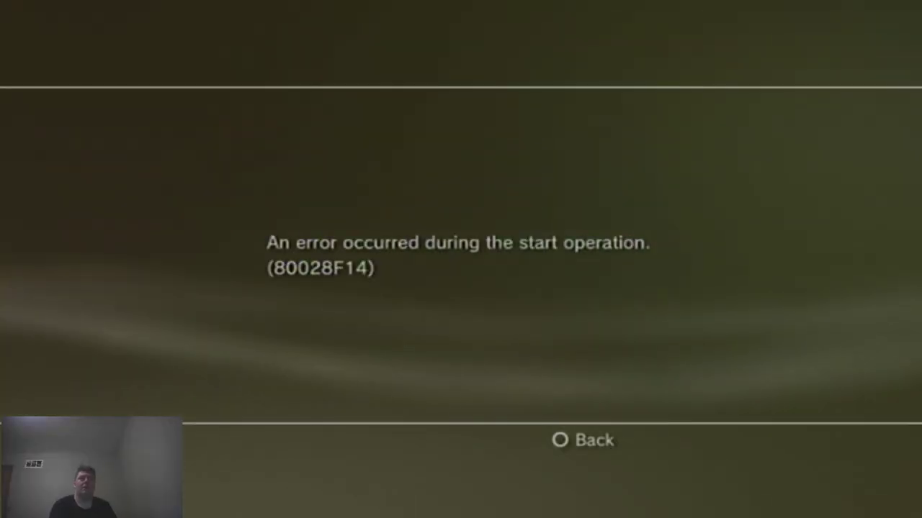
key("Escape")
- Open Cobra Tools in the Network category's Custom Firmware Tools and show the current Cobra information
key("Up")
key("Right")
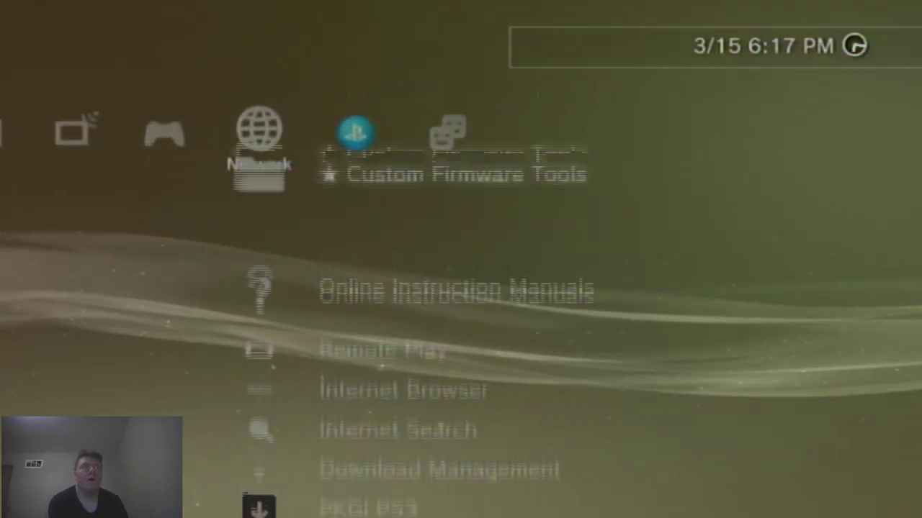
key("Return")
key("Up")
key("Up")
key("Up")
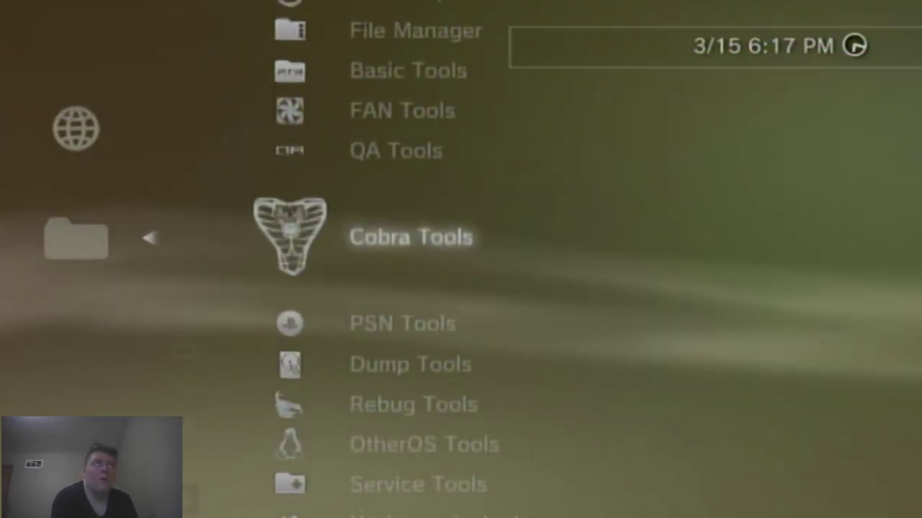
key("Return")
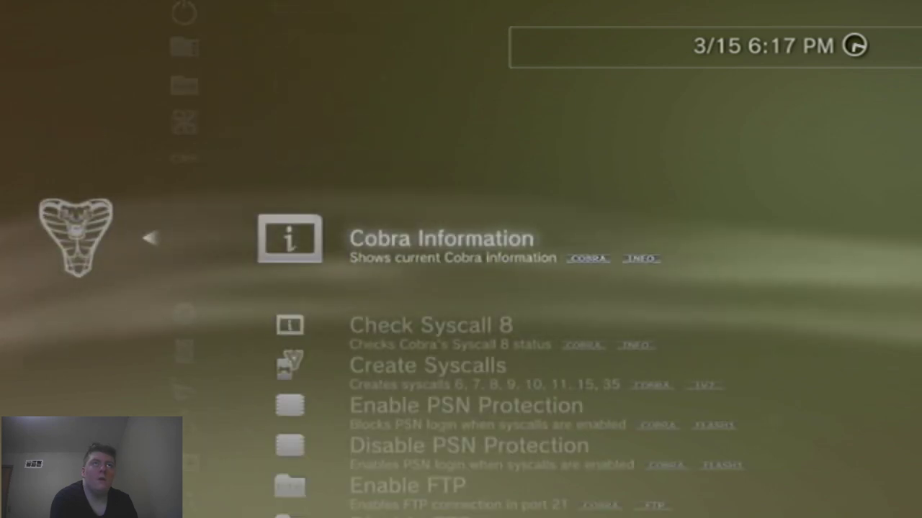
key("Return")
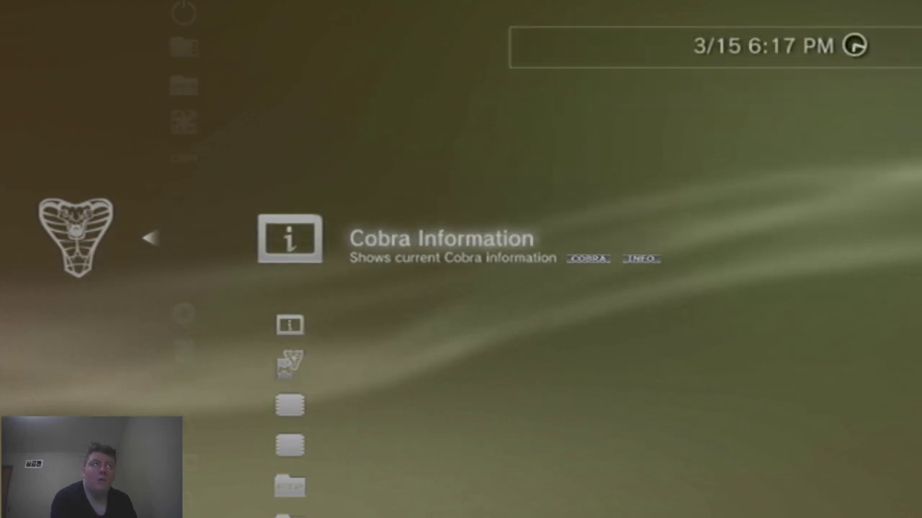
- Check Cobra's Syscall 8 status and leave Cobra Tools
key("Down")
key("Down")
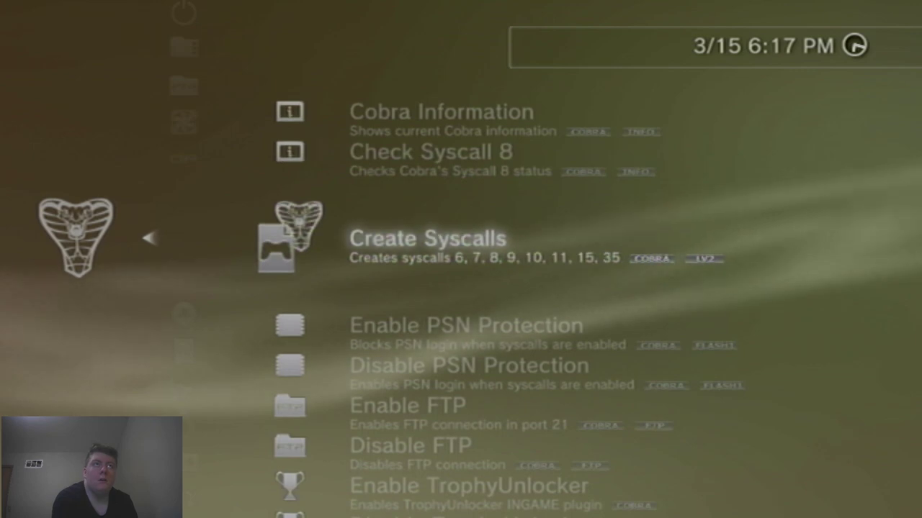
key("Up")
key("Return")
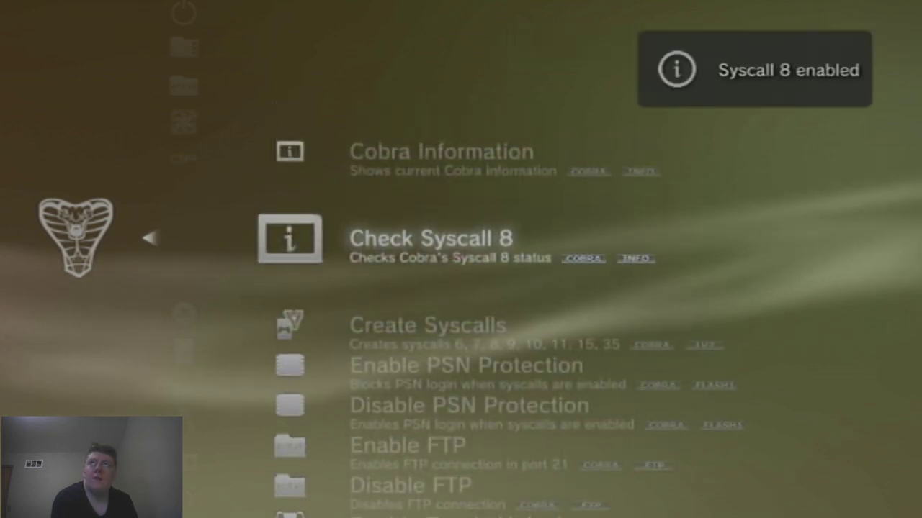
key("Escape")
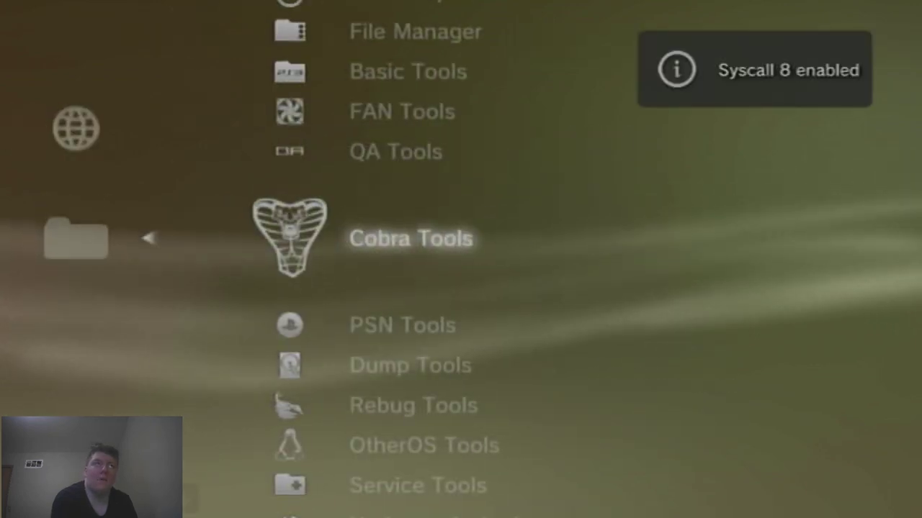
- Disable the syscalls and remove the history files through PSN Tools
key("Down")
key("Return")
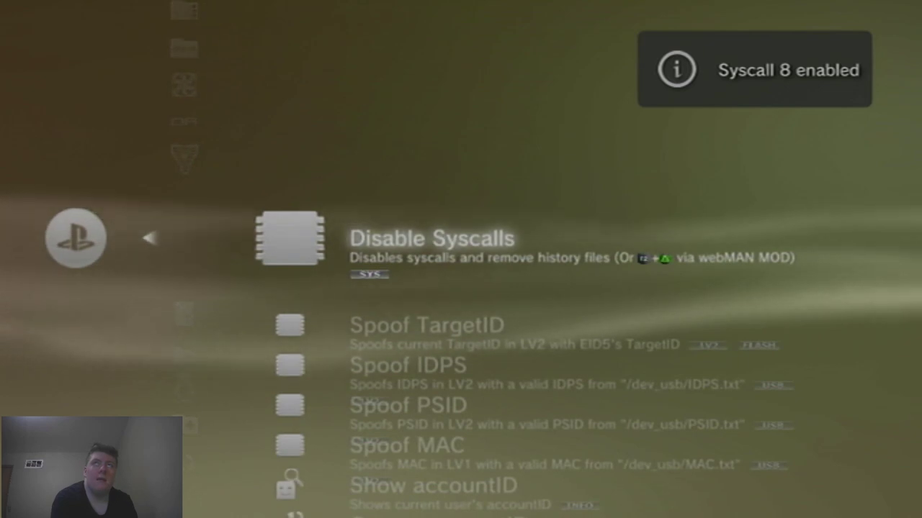
key("Return")
key("Escape")
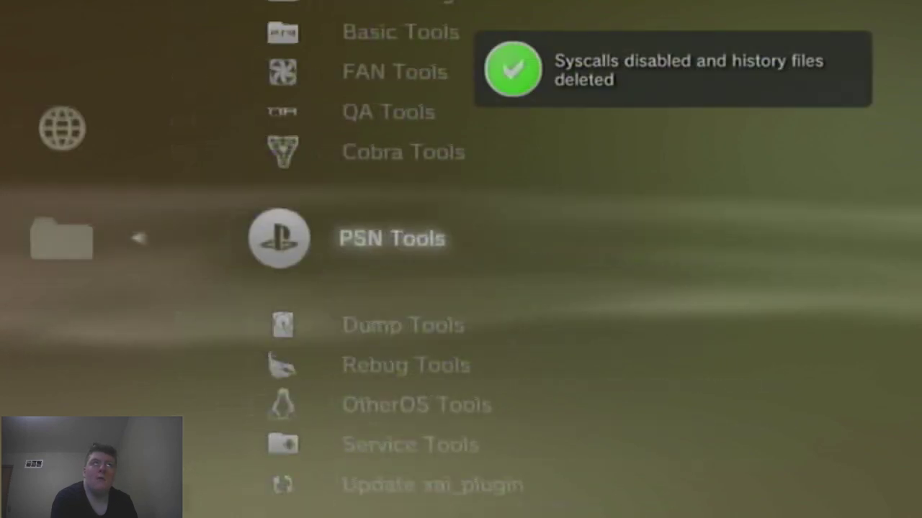
- Check the Syscall 8 status again in Cobra Tools, and revisit the Disable Syscalls option in PSN Tools
key("Up")
key("Return")
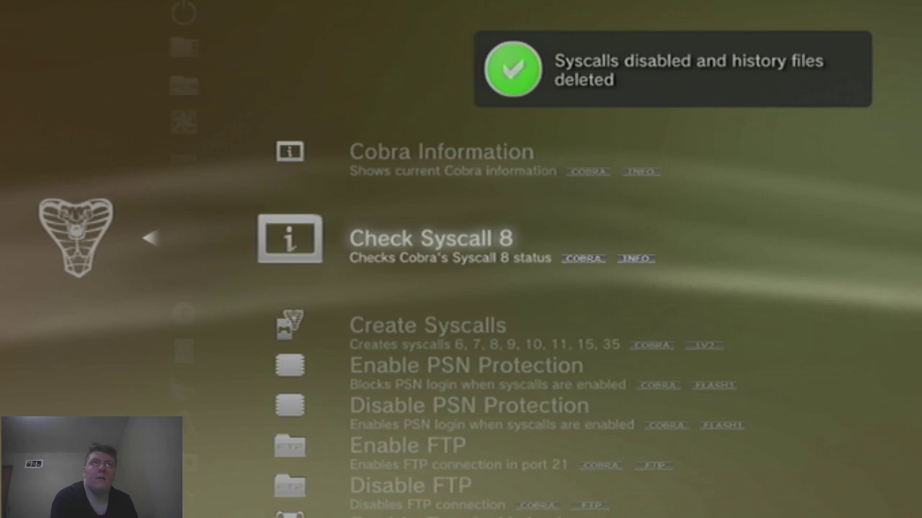
key("Return")
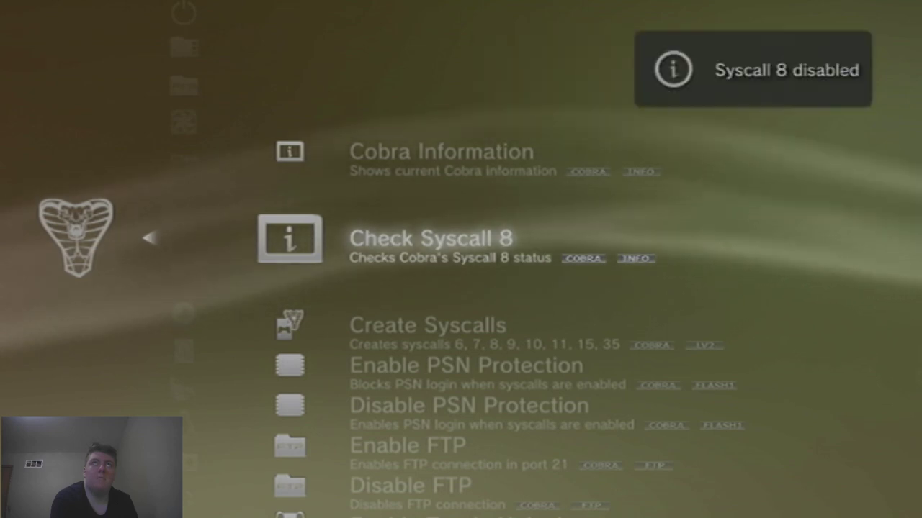
key("Escape")
key("Down")
key("Return")
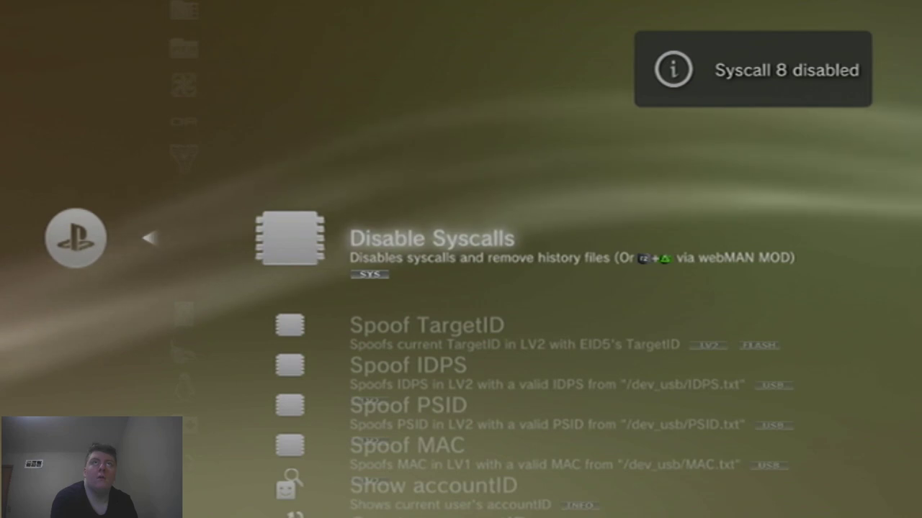
key("Escape")
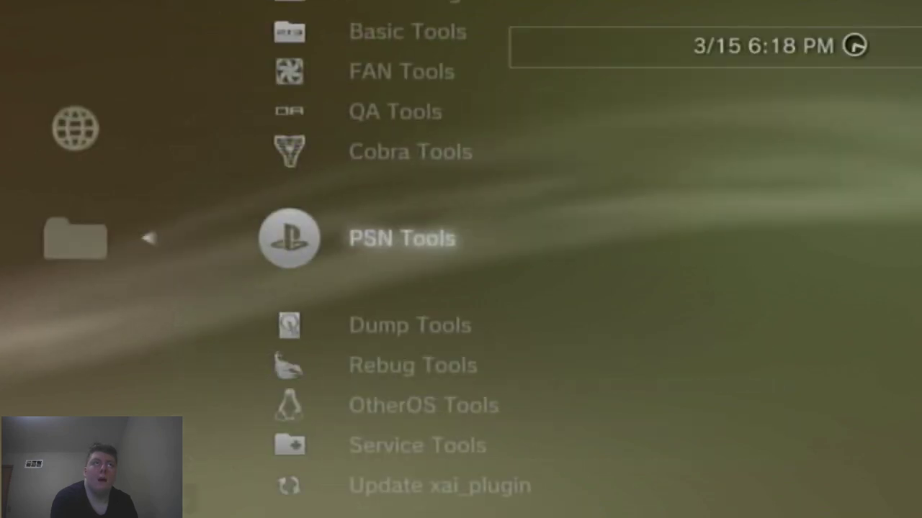
- Leave Custom Firmware Tools and sign in to PlayStation Network with the saved account details
key("Escape")
key("Right")
key("Return")
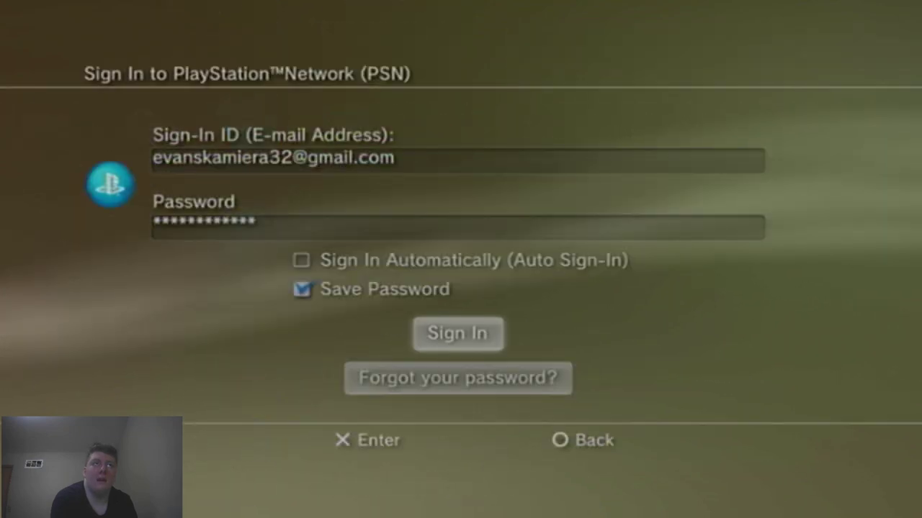
key("Return")
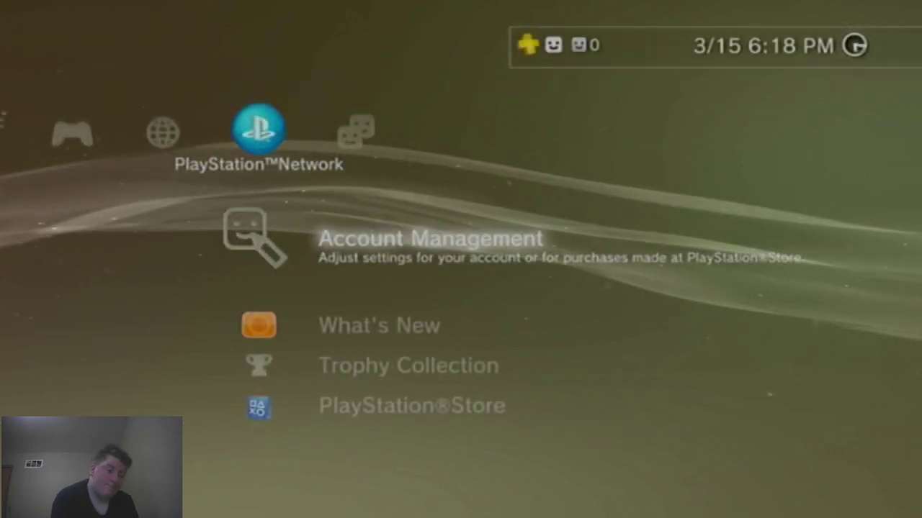
- Look through the Friends category and the Game category's entries down to Grand Theft Auto V
key("Right")
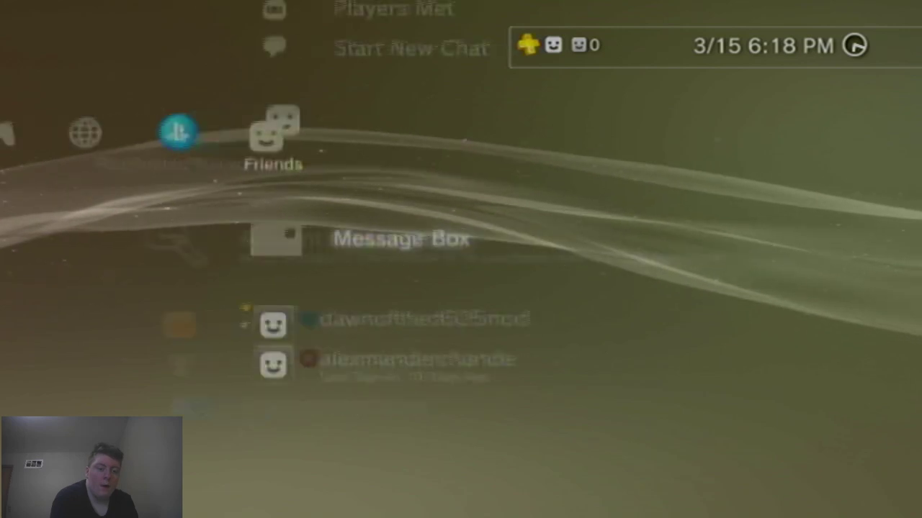
key("Down")
key("Left")
key("Left")
key("Left")
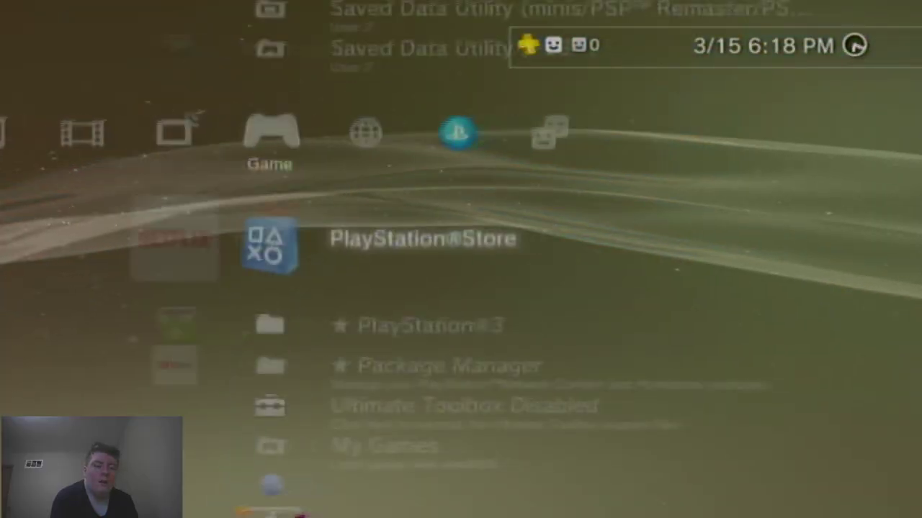
key("Down")
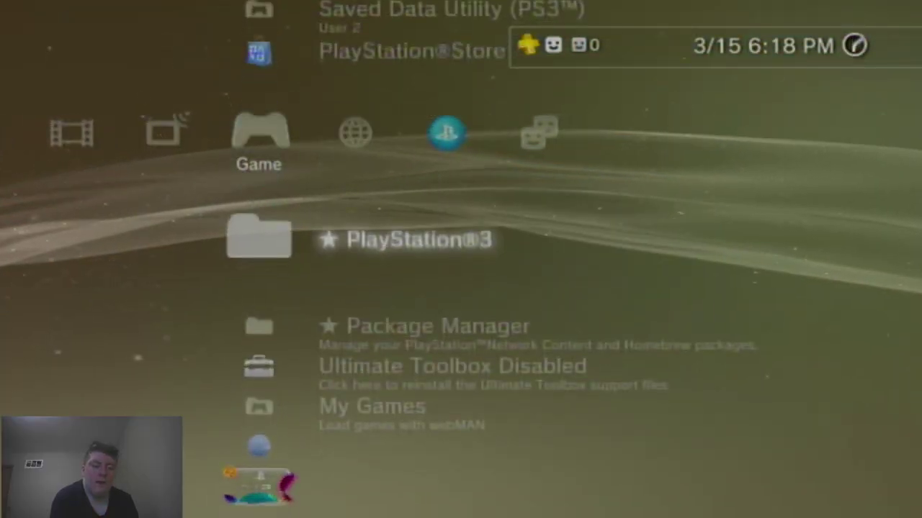
key("Down")
key("Down")
key("Down")
key("Down")
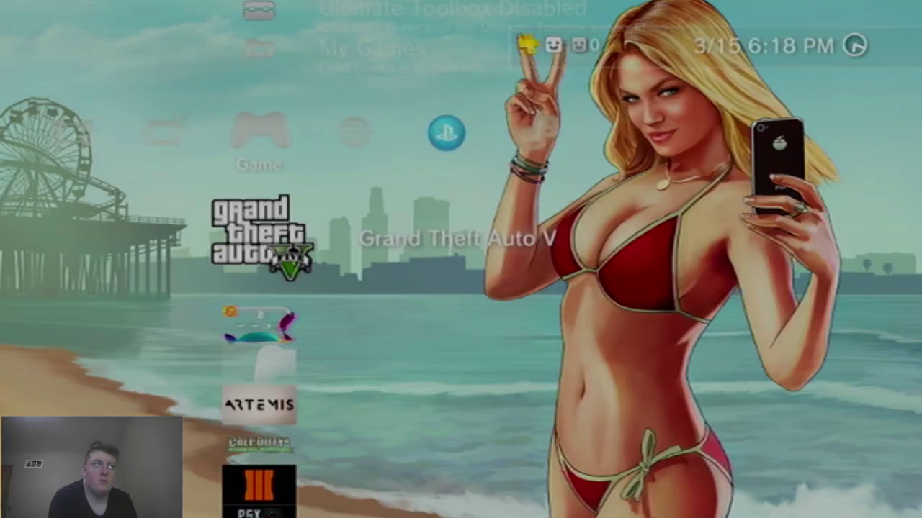
key("Left")
key("Right")
- Check the Standard location under Package Manager's Install Package Files for packages, back out, and reopen Install Package Files
key("Up")
key("Up")
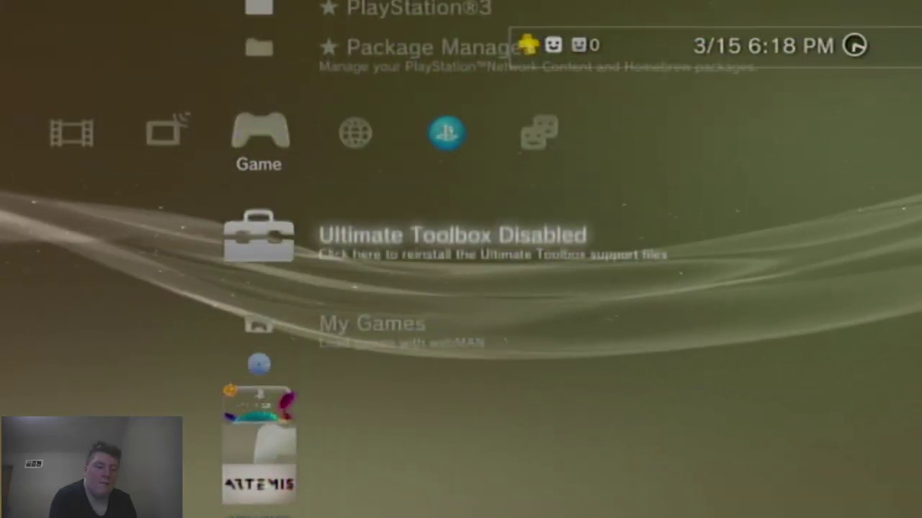
key("Down")
key("Up")
key("Up")
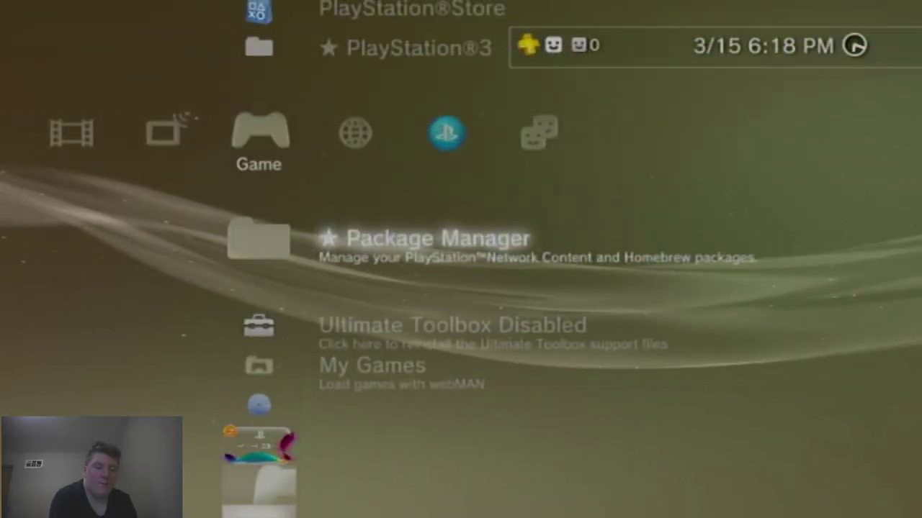
key("Return")
key("Down")
key("Return")
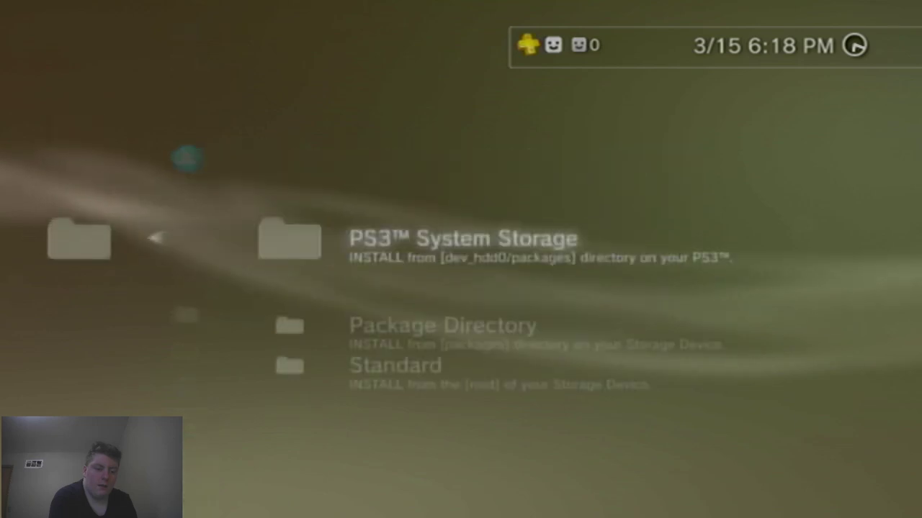
key("Down")
key("Return")
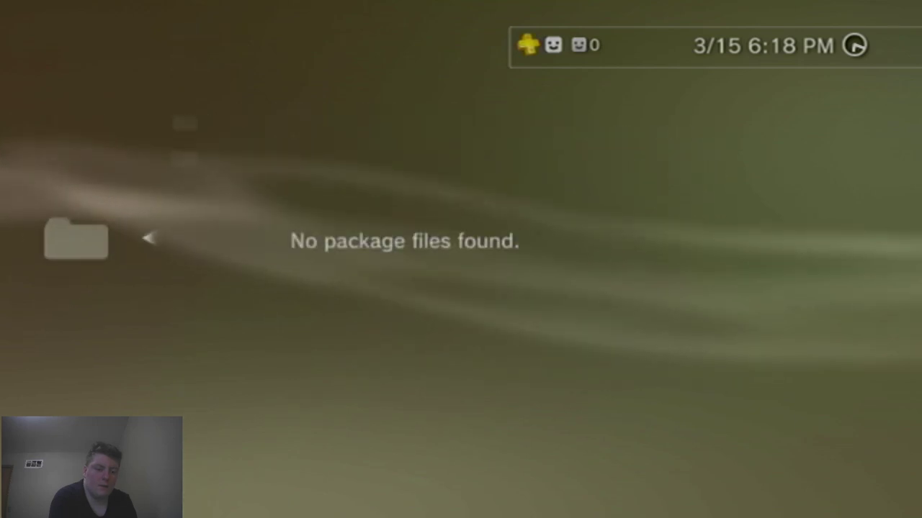
key("Escape")
key("Escape")
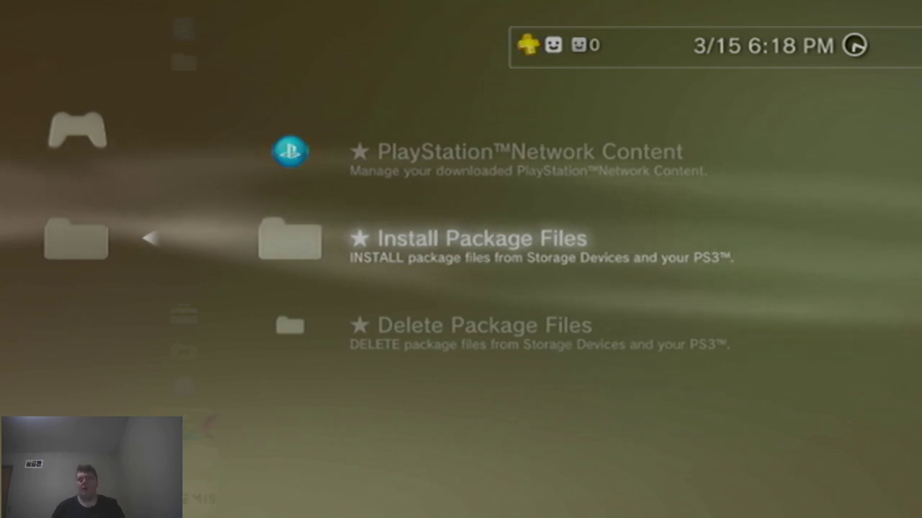
key("Return")
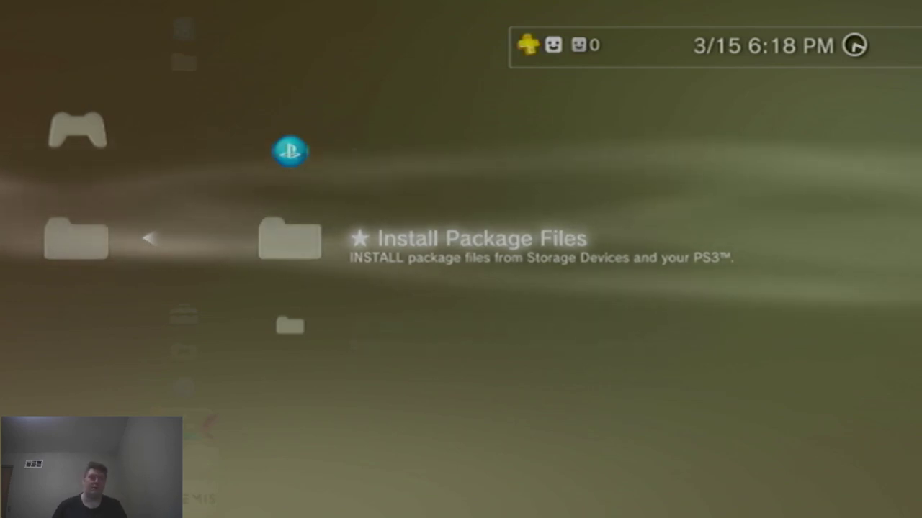